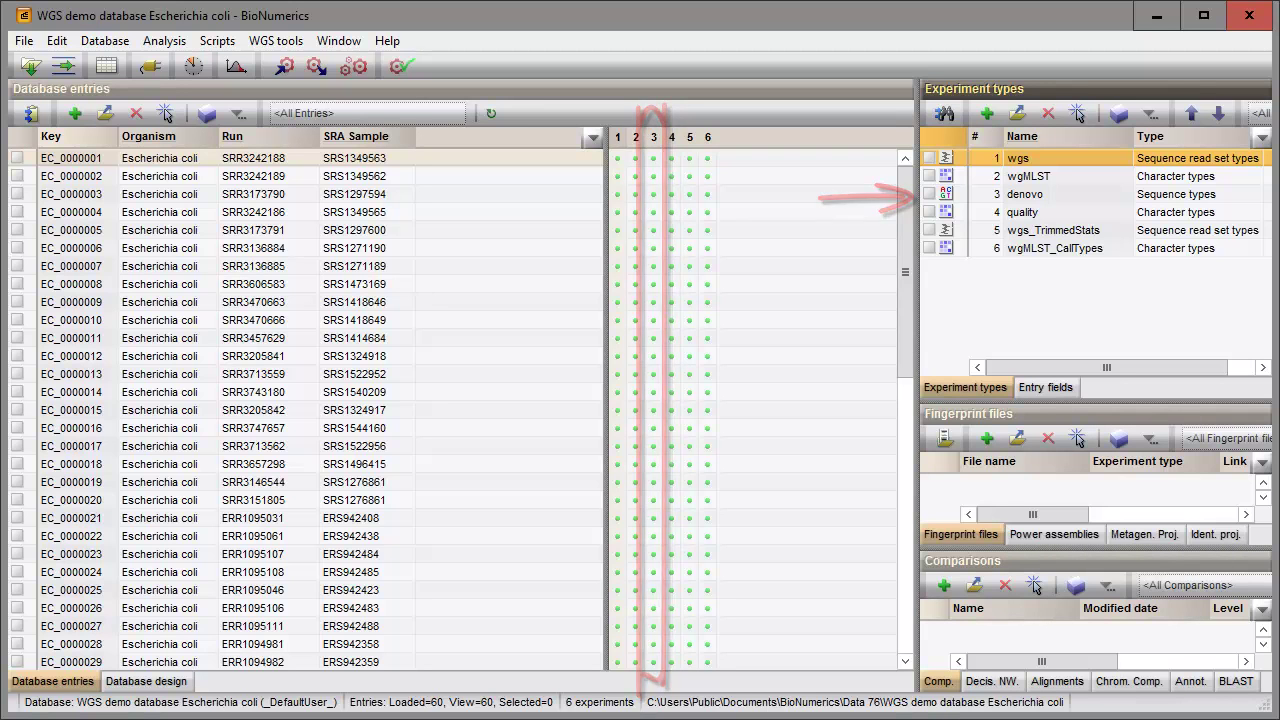
View EC_0000001's denovo sequence, then download the E. coli functional genotyping database plugin.
double_click(653, 158)
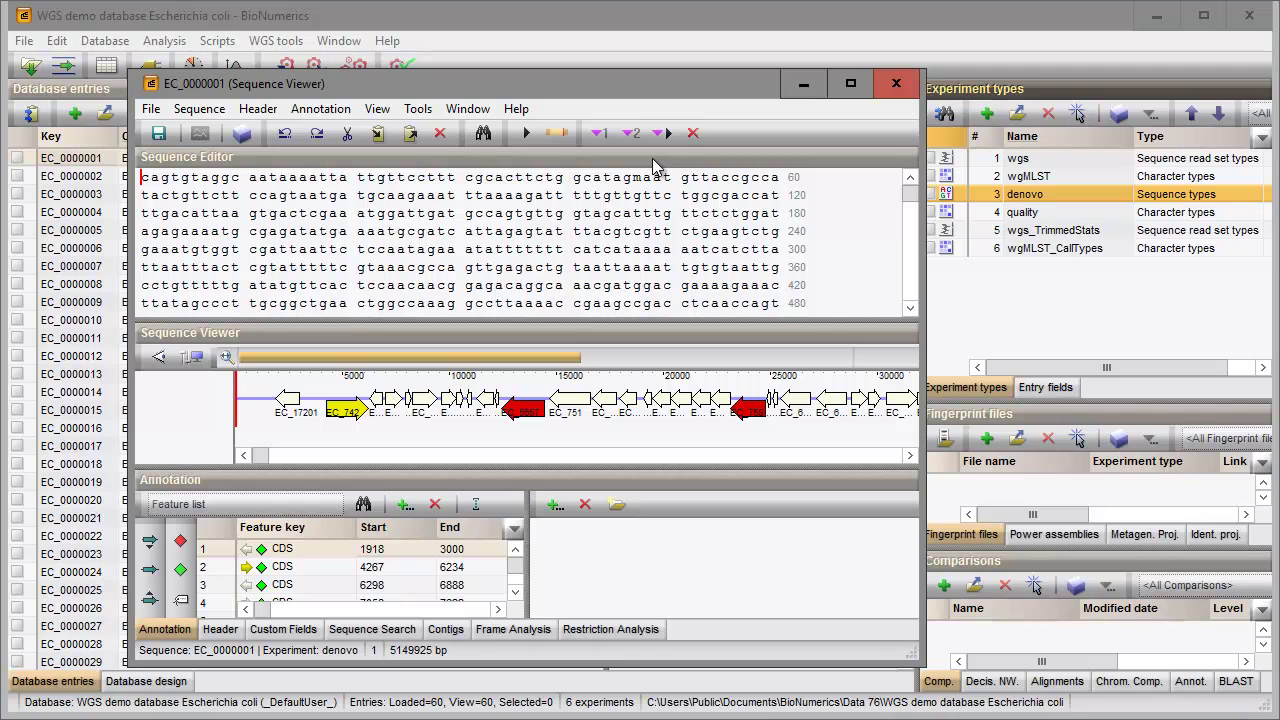
click(884, 86)
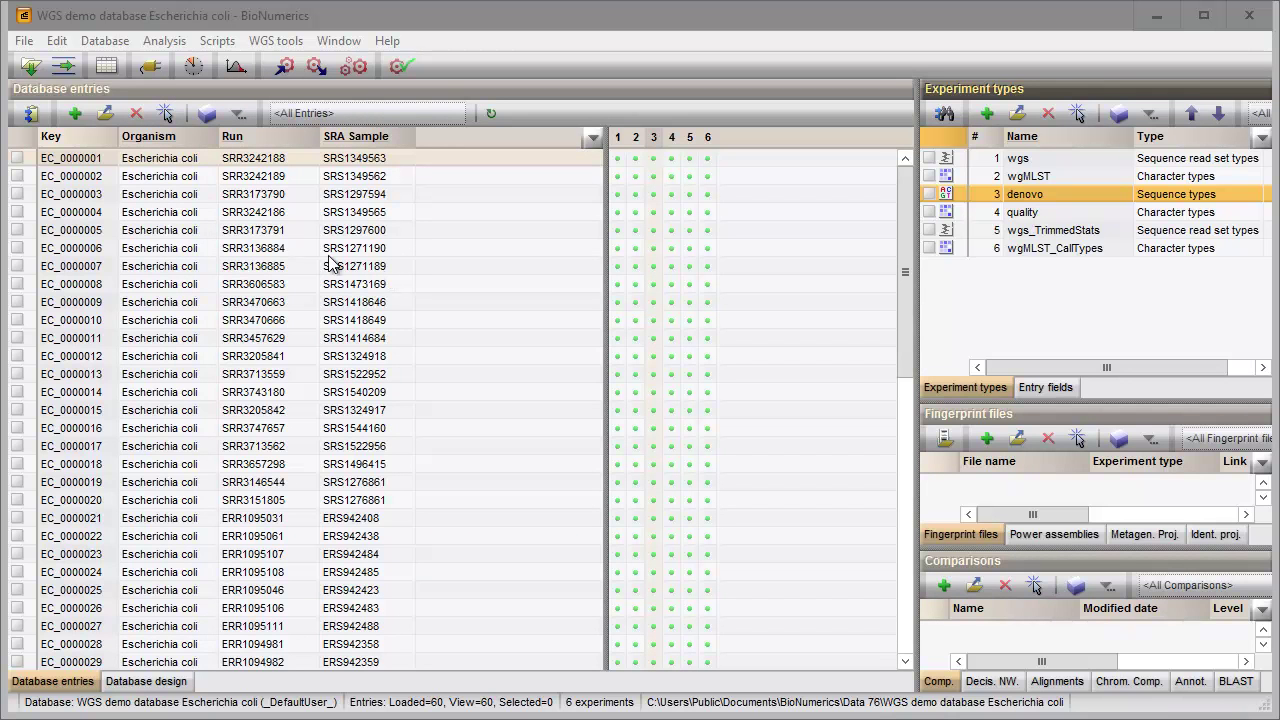
click(149, 66)
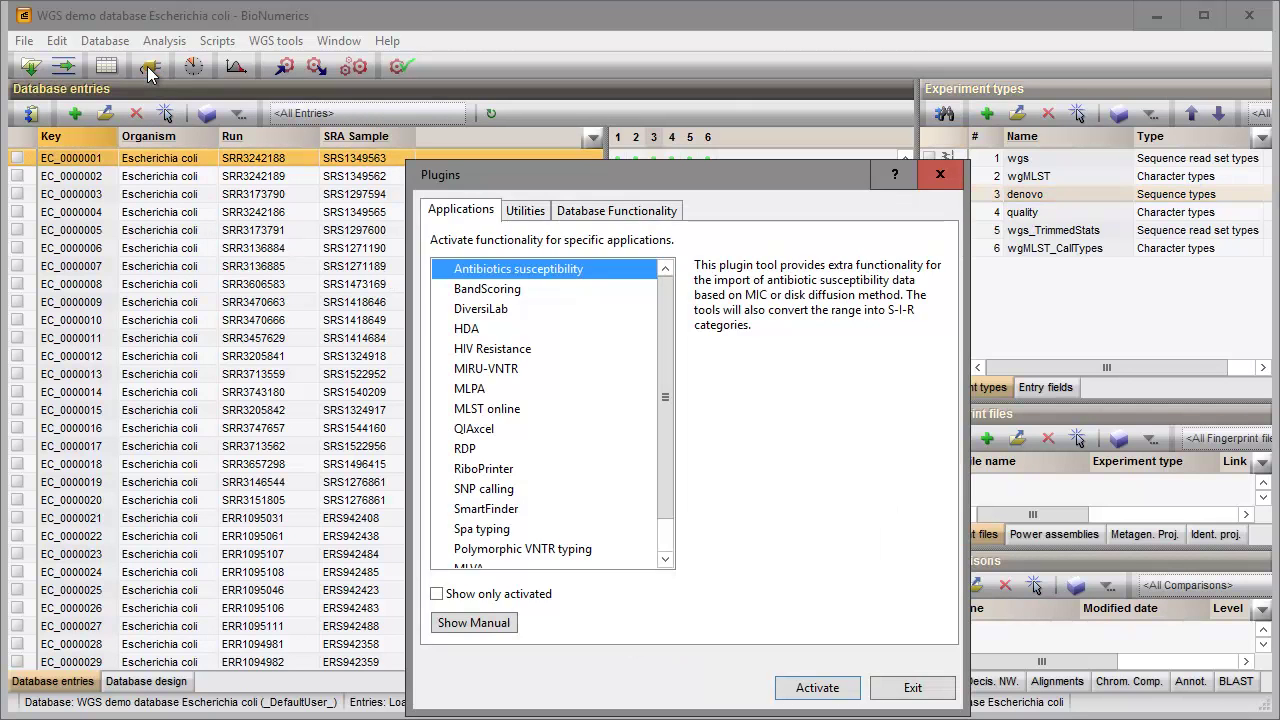
click(589, 218)
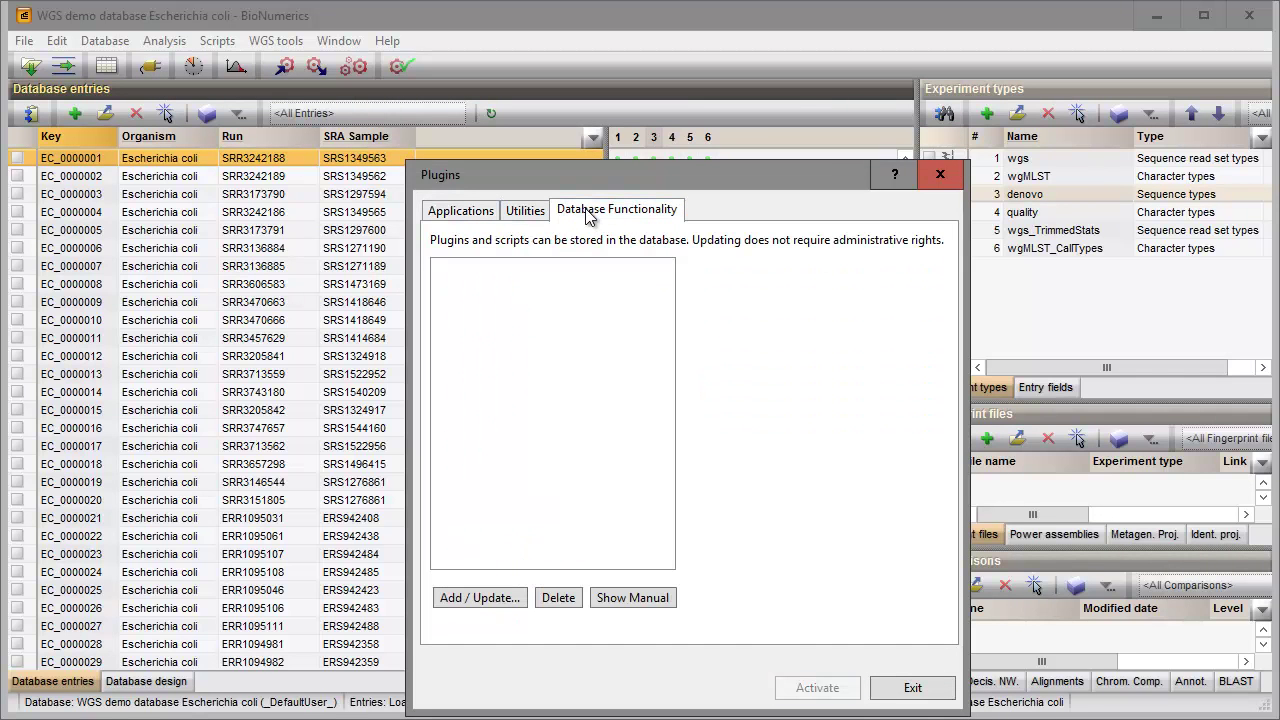
click(490, 598)
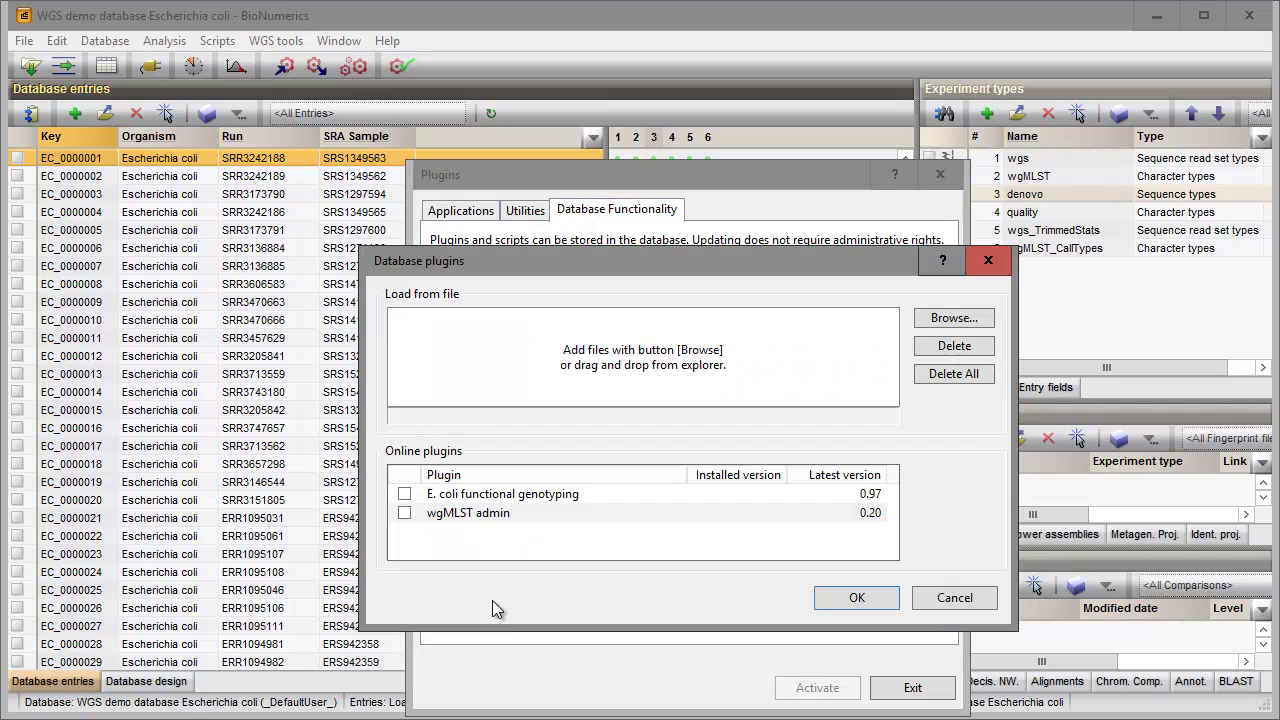
click(404, 494)
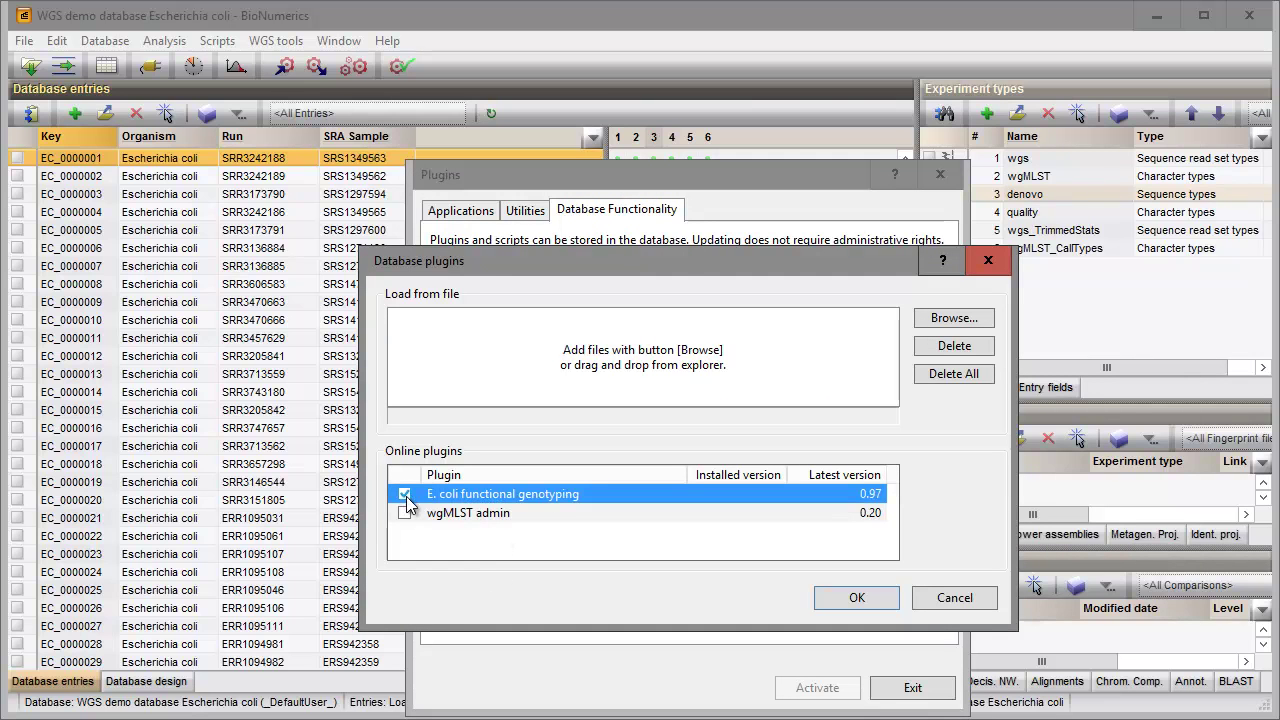
click(855, 598)
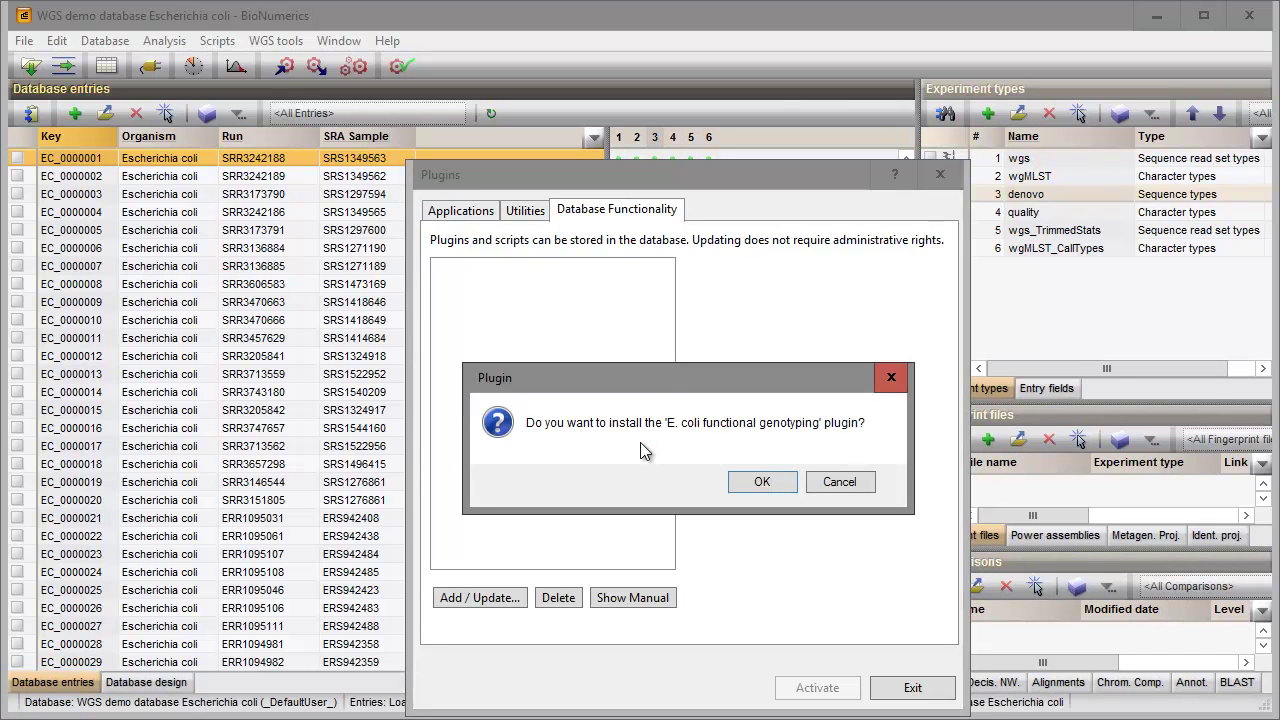
Confirm the install, analyse the denovo sequence experiment and report the Run info field.
click(786, 482)
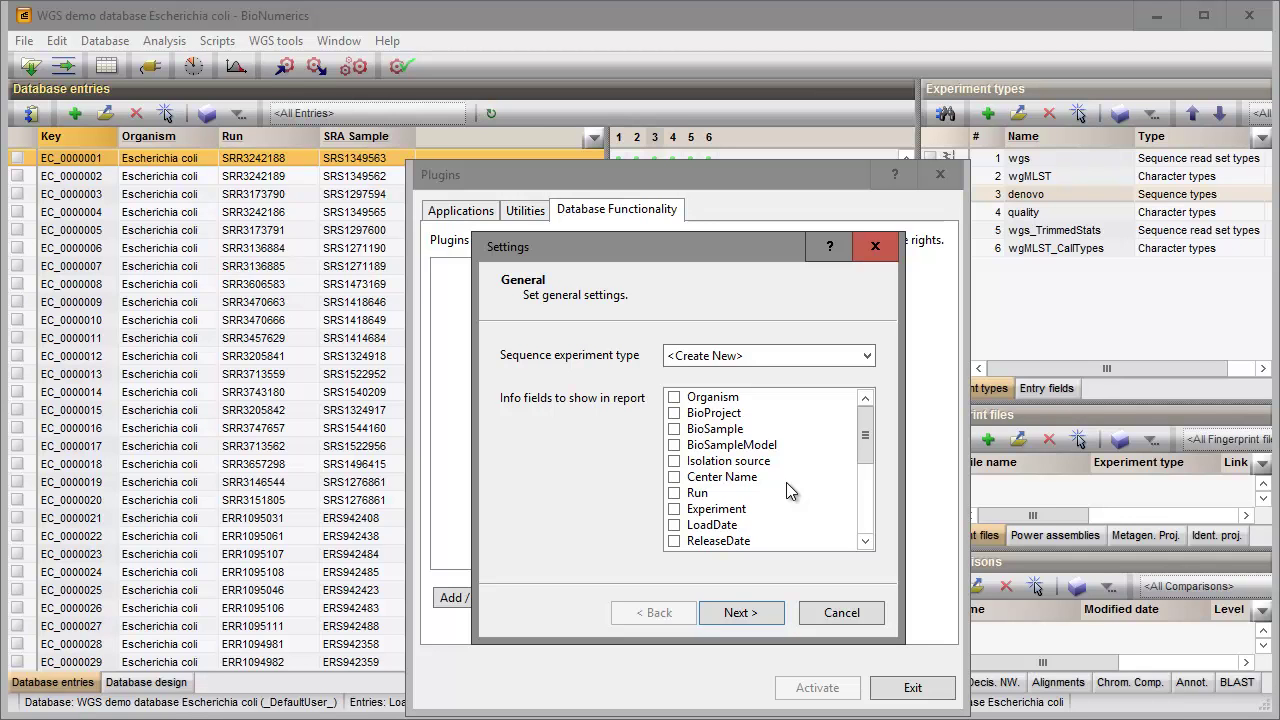
click(749, 356)
click(729, 376)
click(675, 494)
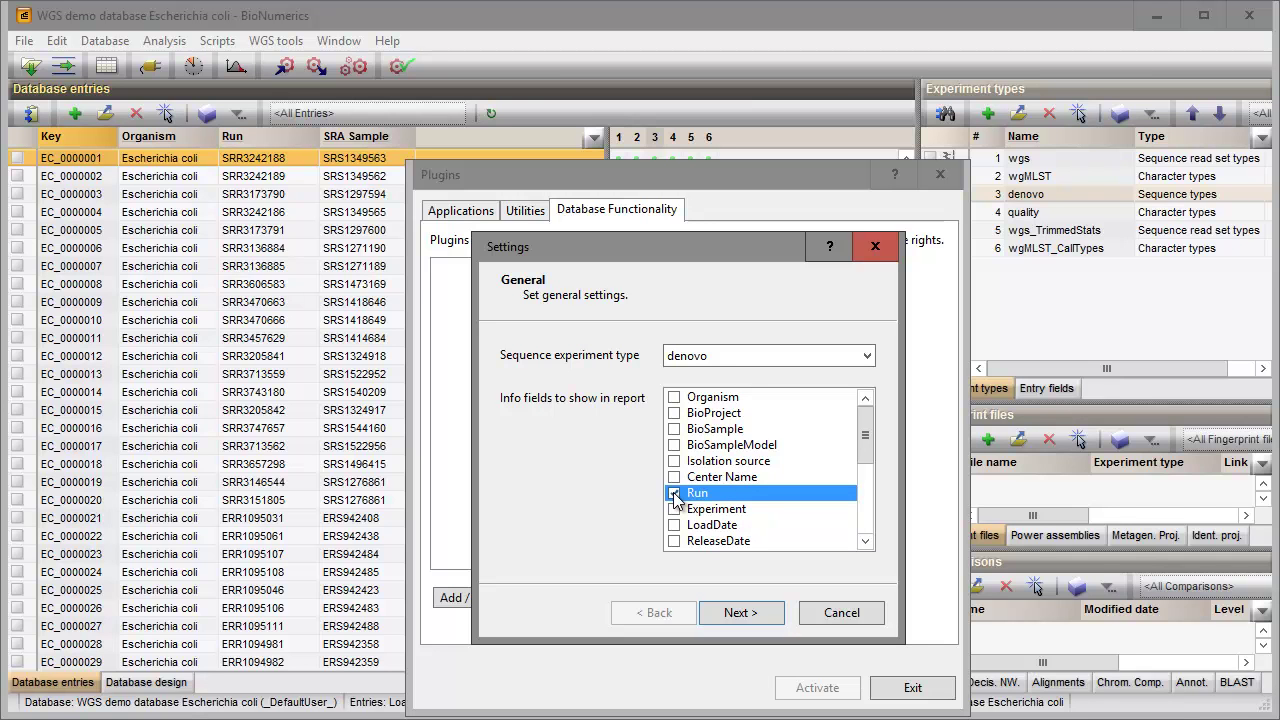
click(744, 615)
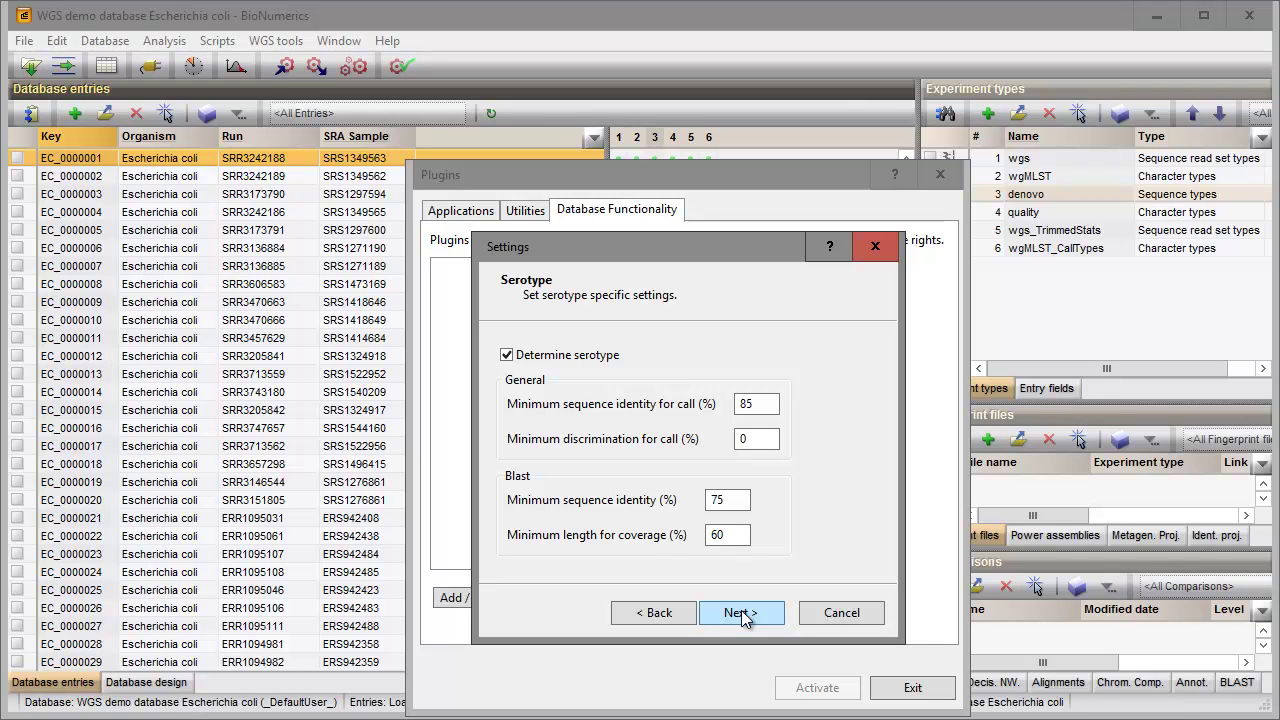
Accept the default serotype, pathotype, resistance, virulence and plasmid settings.
click(741, 613)
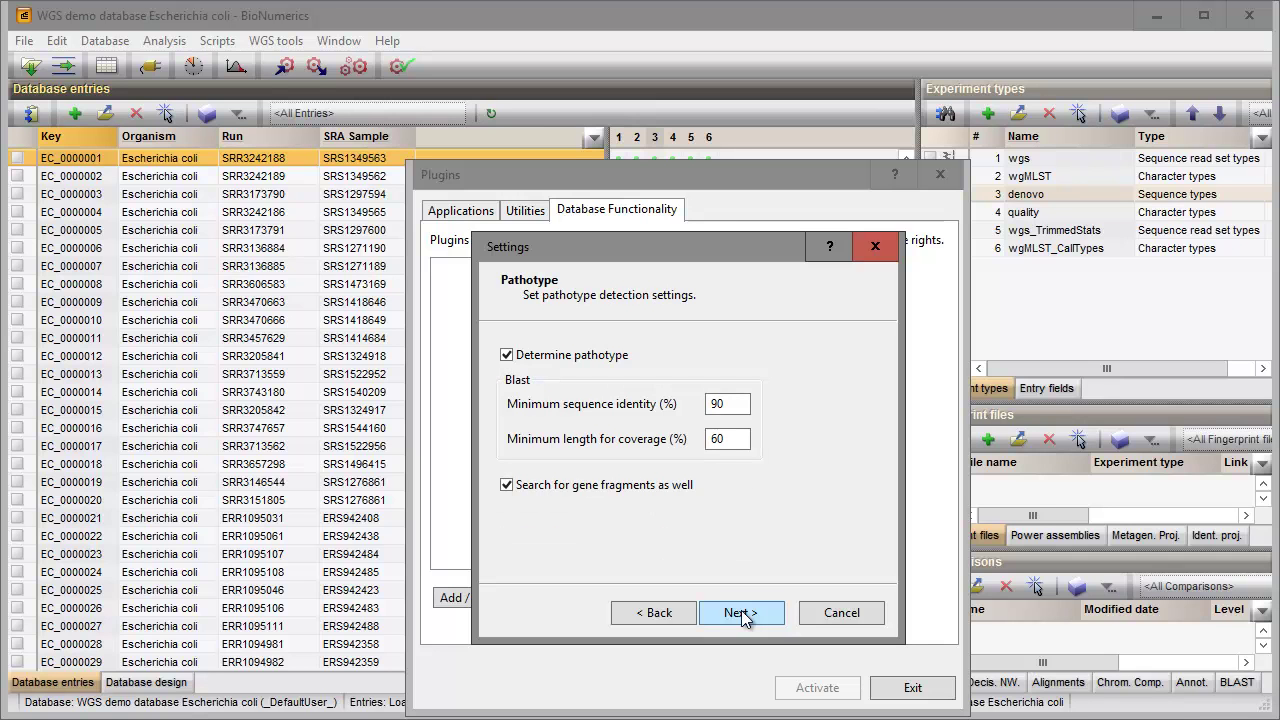
click(741, 613)
click(741, 613)
click(741, 613)
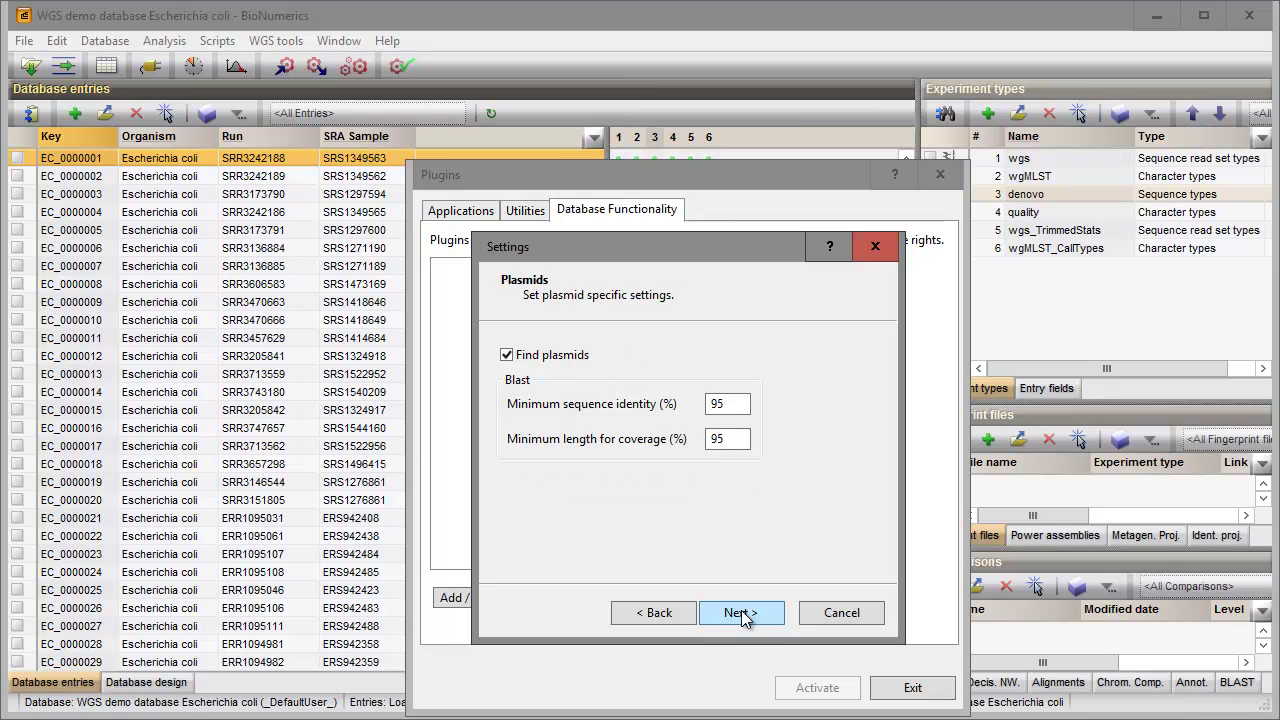
click(741, 613)
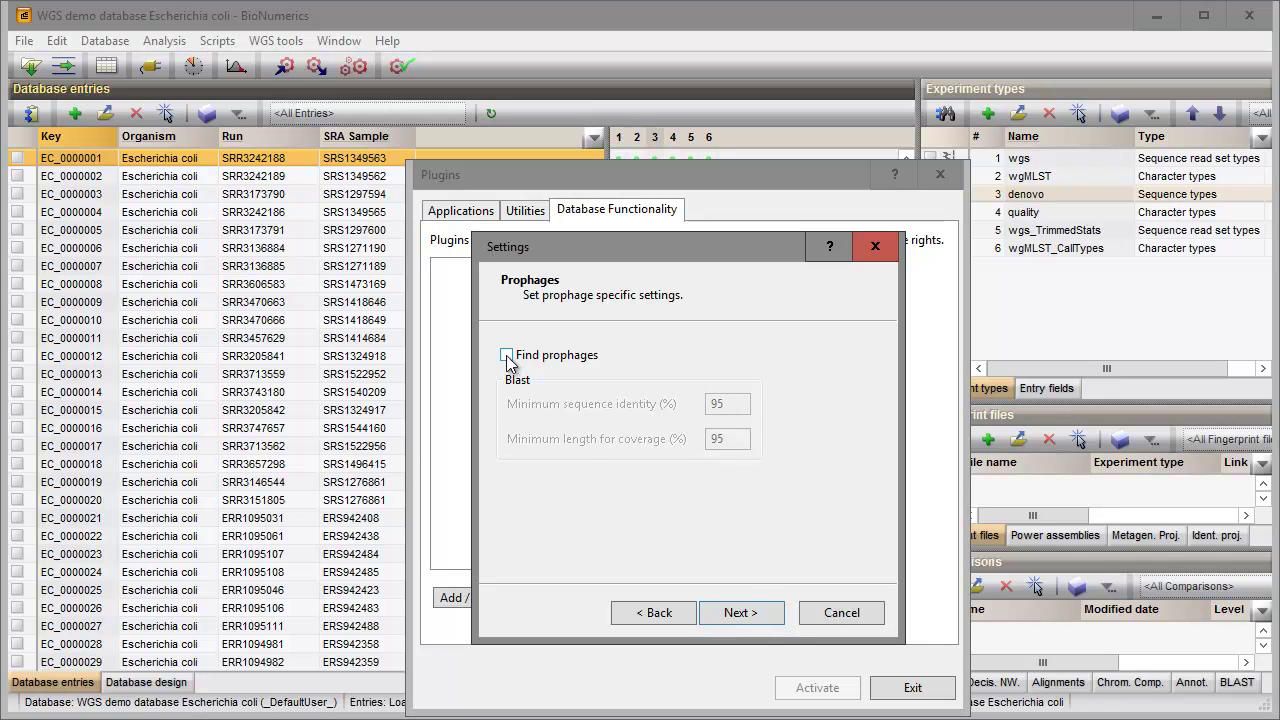
Enable prophage, complete plasmid and in silico PCR searches and finish the plugin setup.
click(507, 356)
click(736, 615)
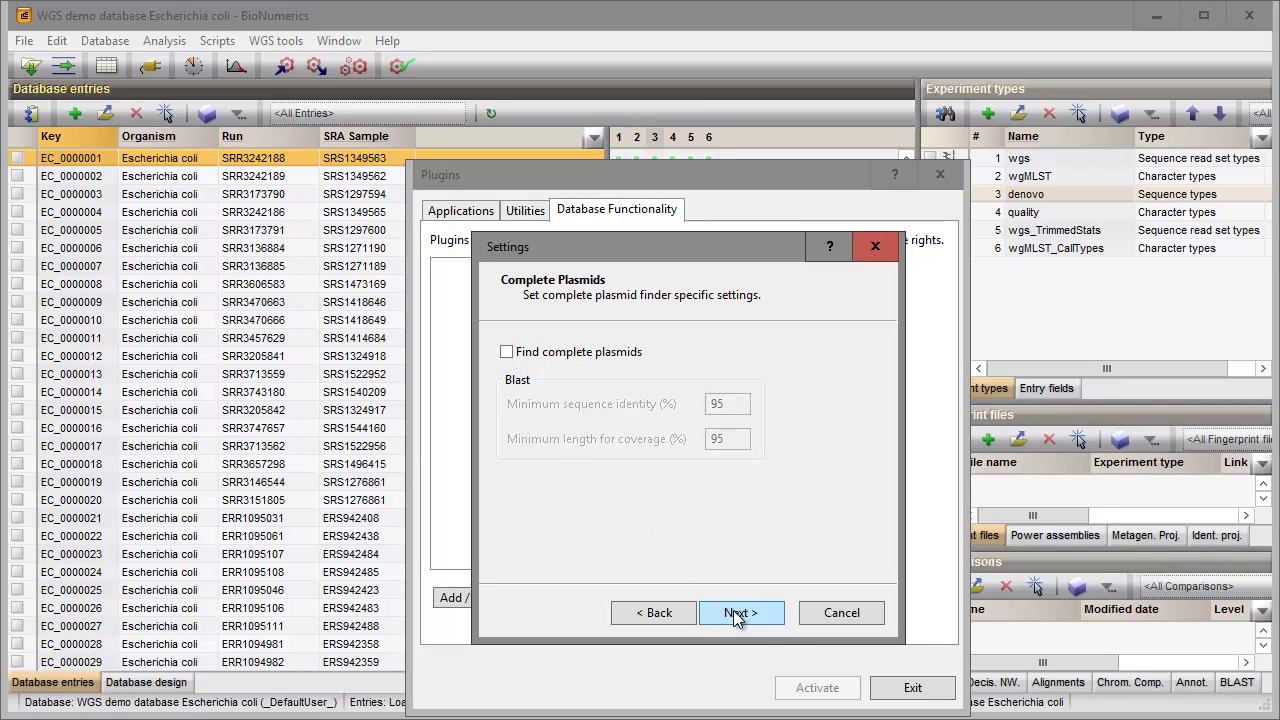
click(507, 352)
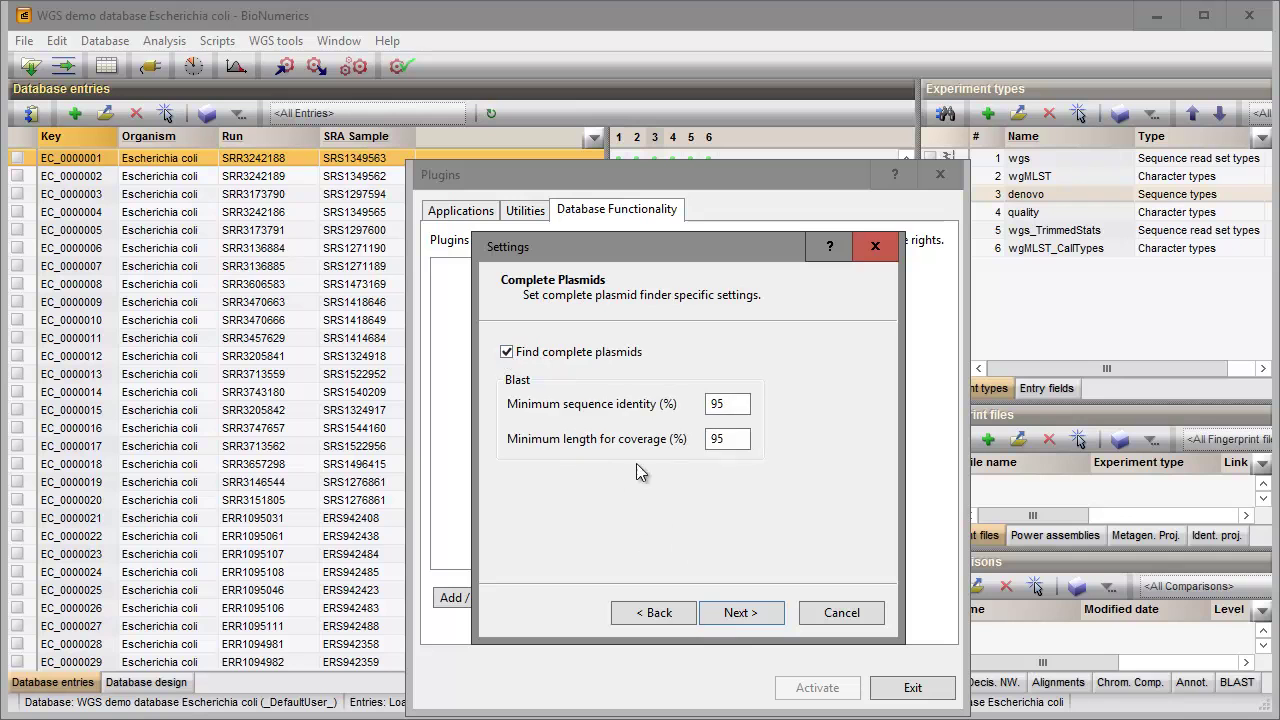
click(737, 612)
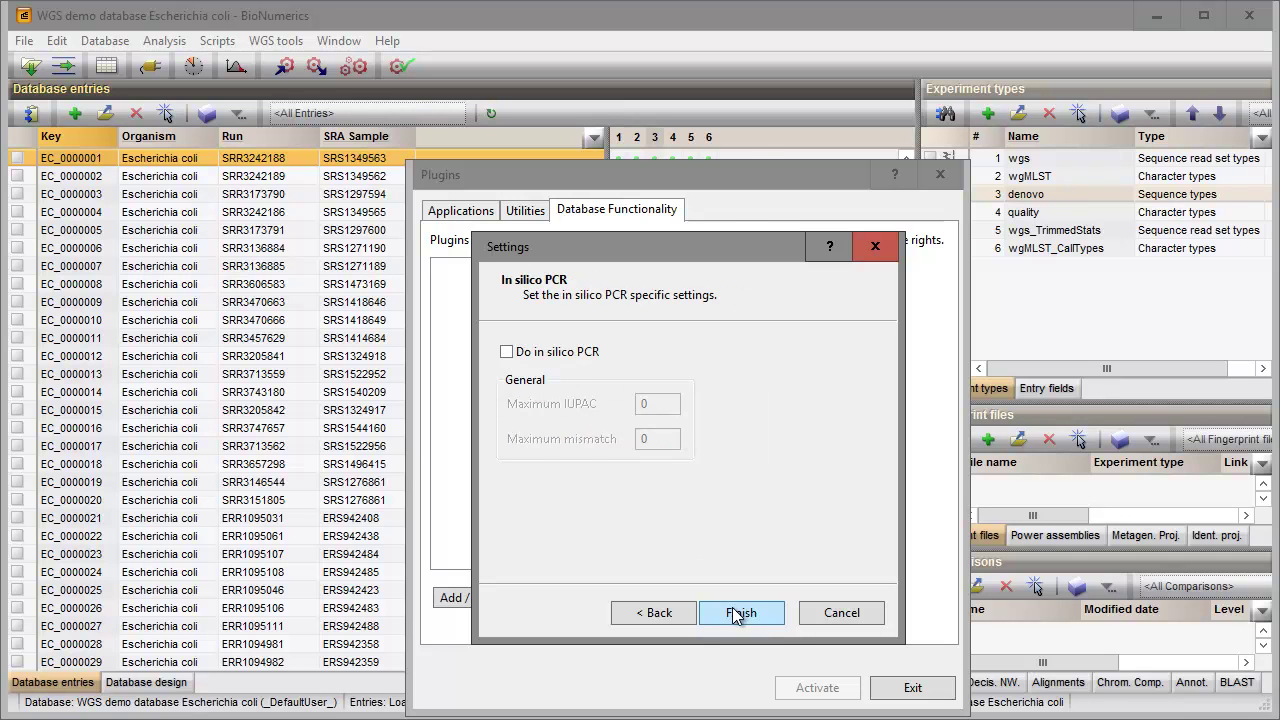
click(506, 352)
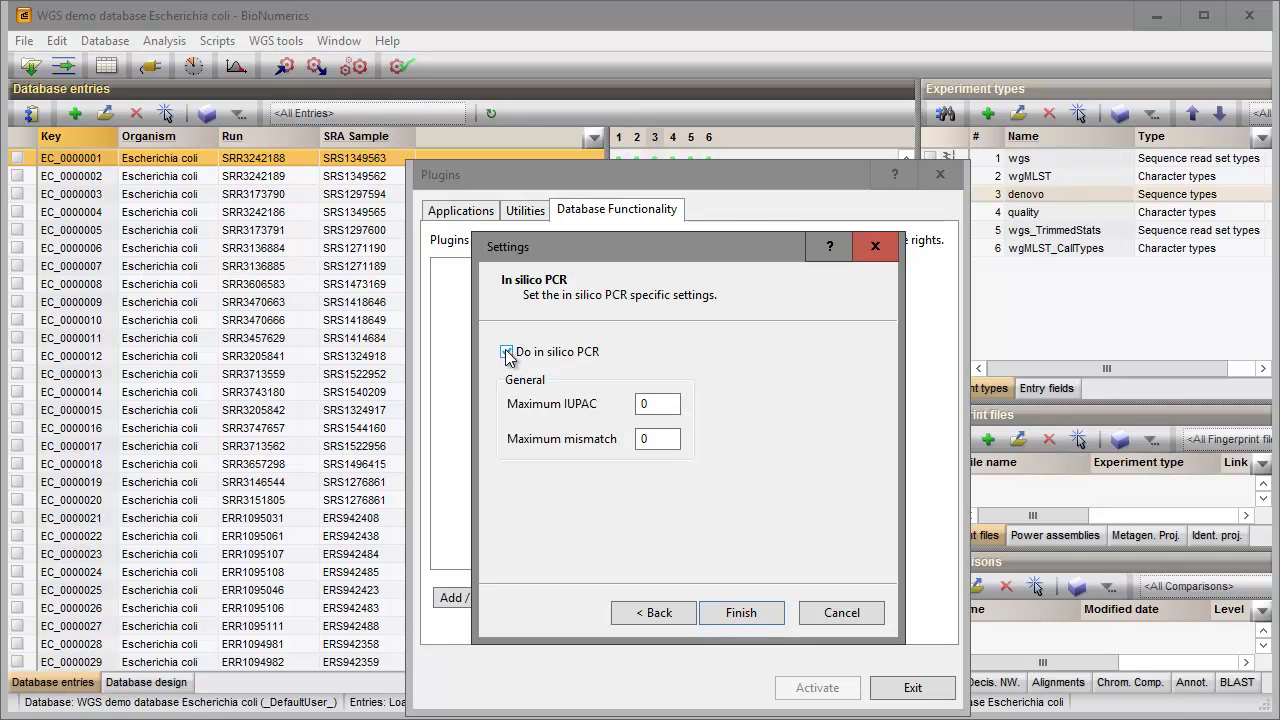
click(738, 612)
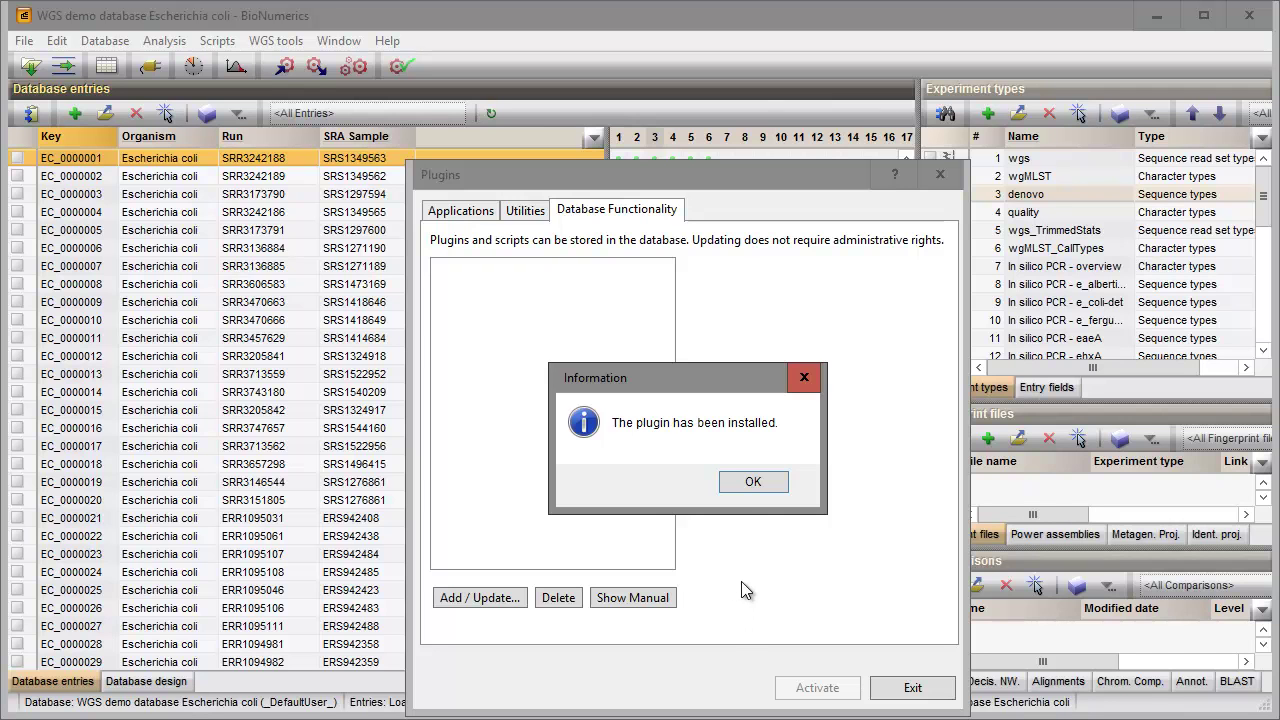
Dismiss the install message, exit Plugins, and review the E. coli settings without changes.
click(752, 481)
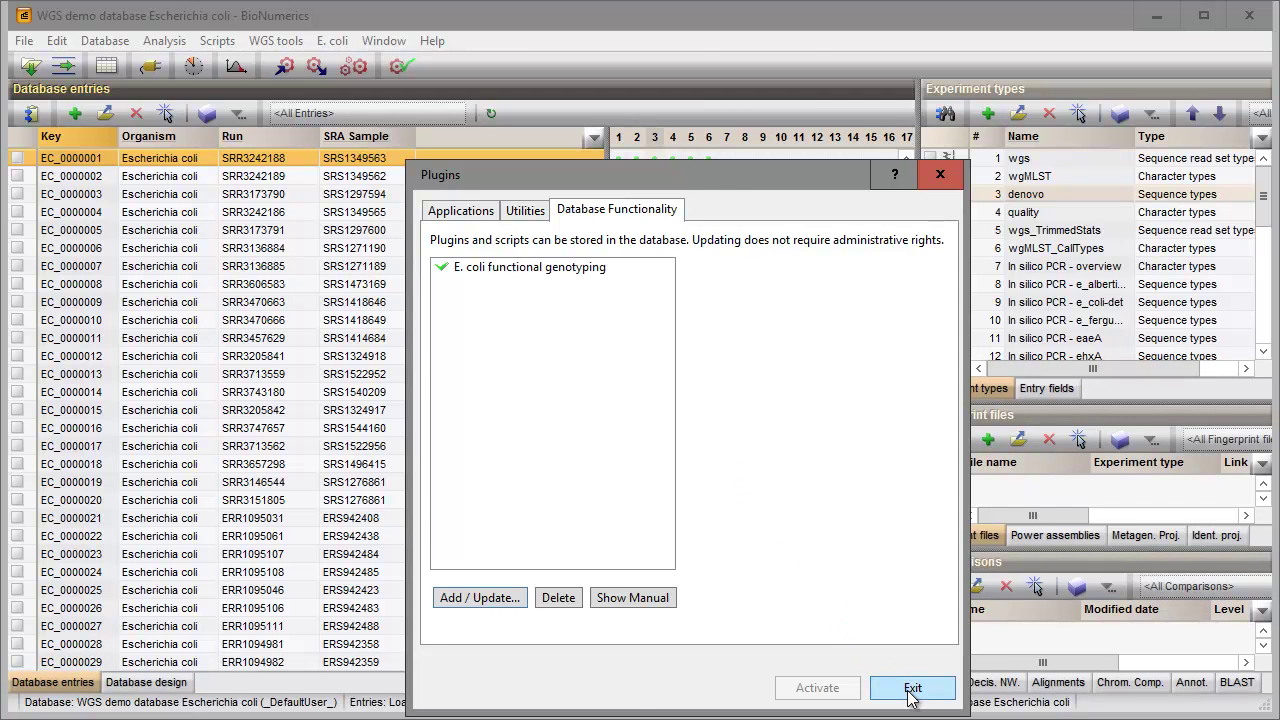
click(912, 688)
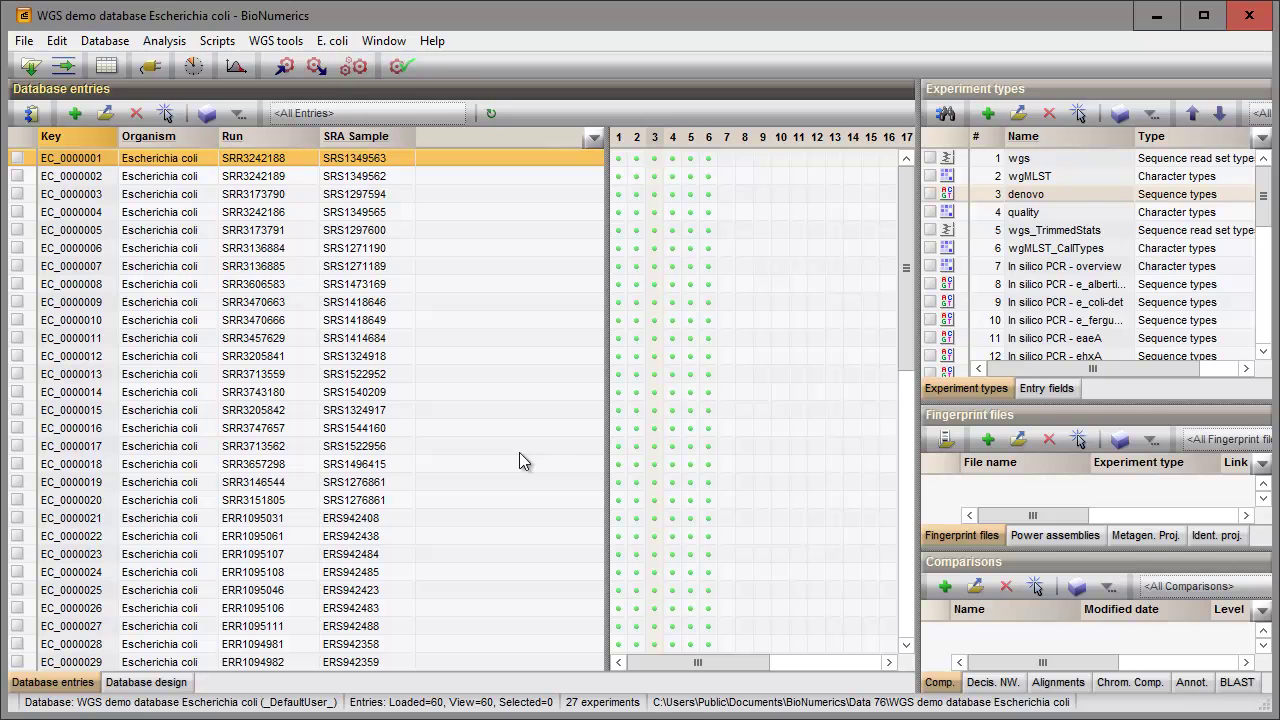
click(332, 41)
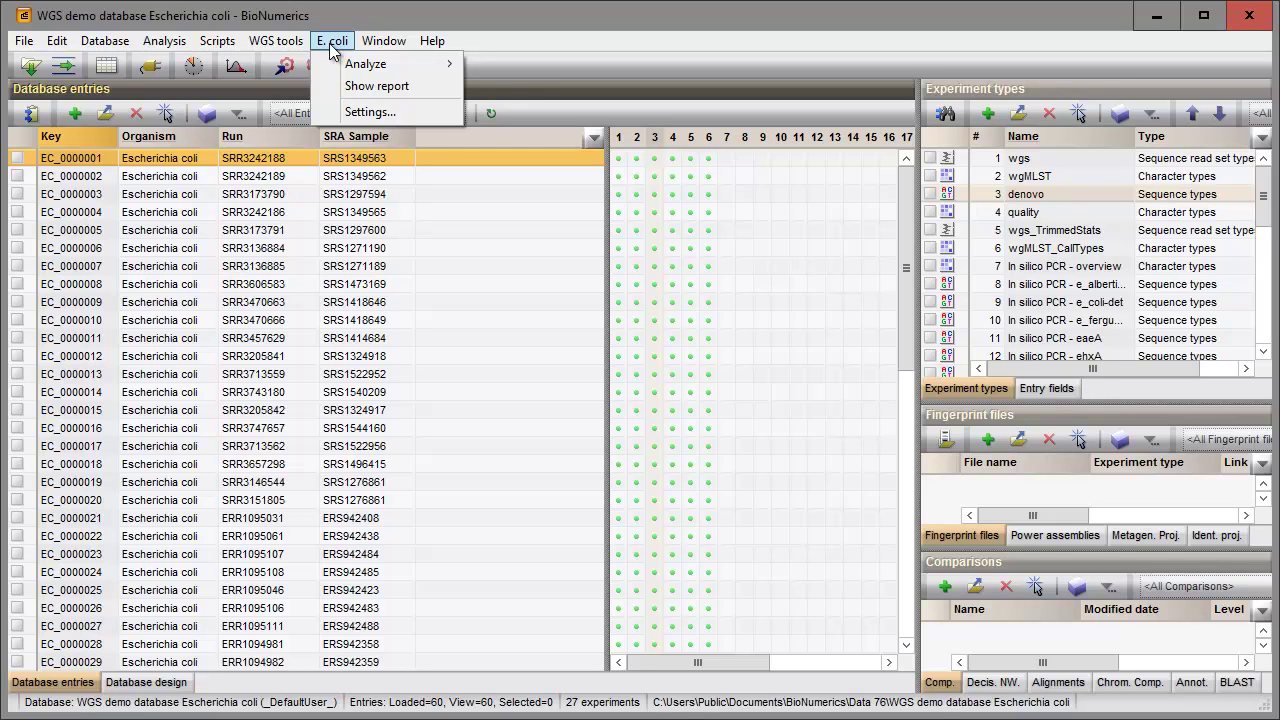
click(337, 111)
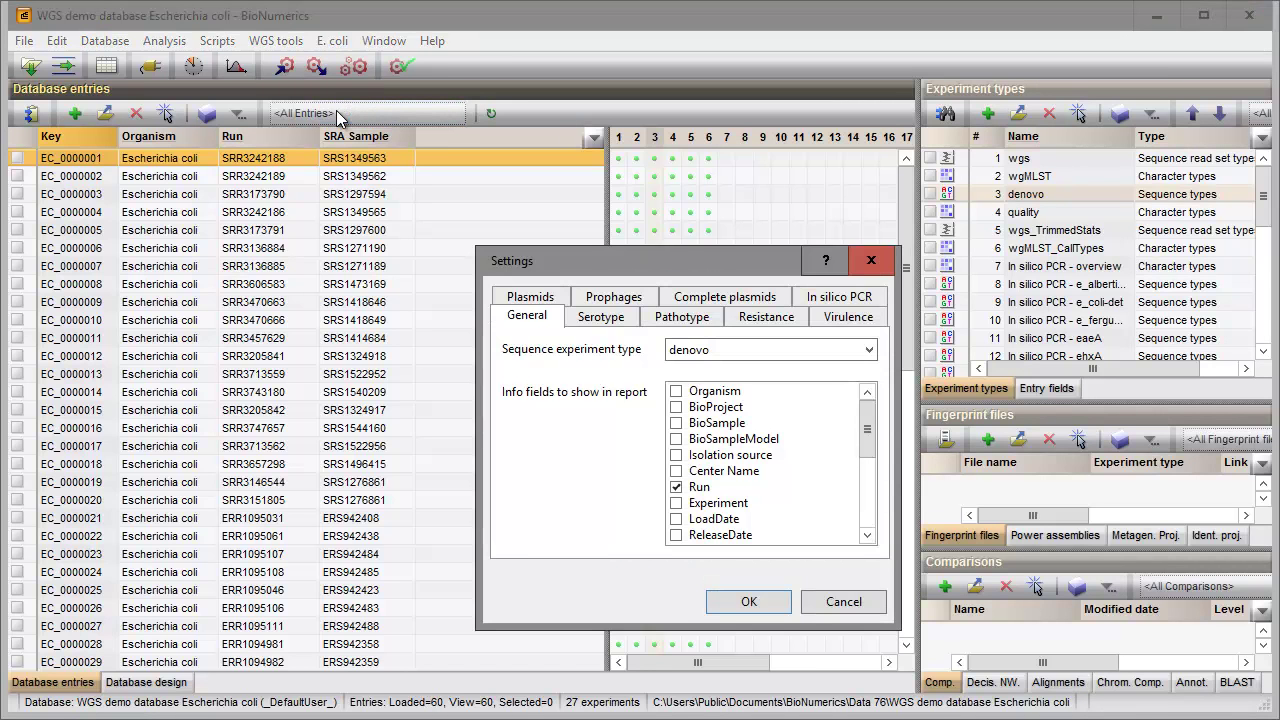
click(866, 263)
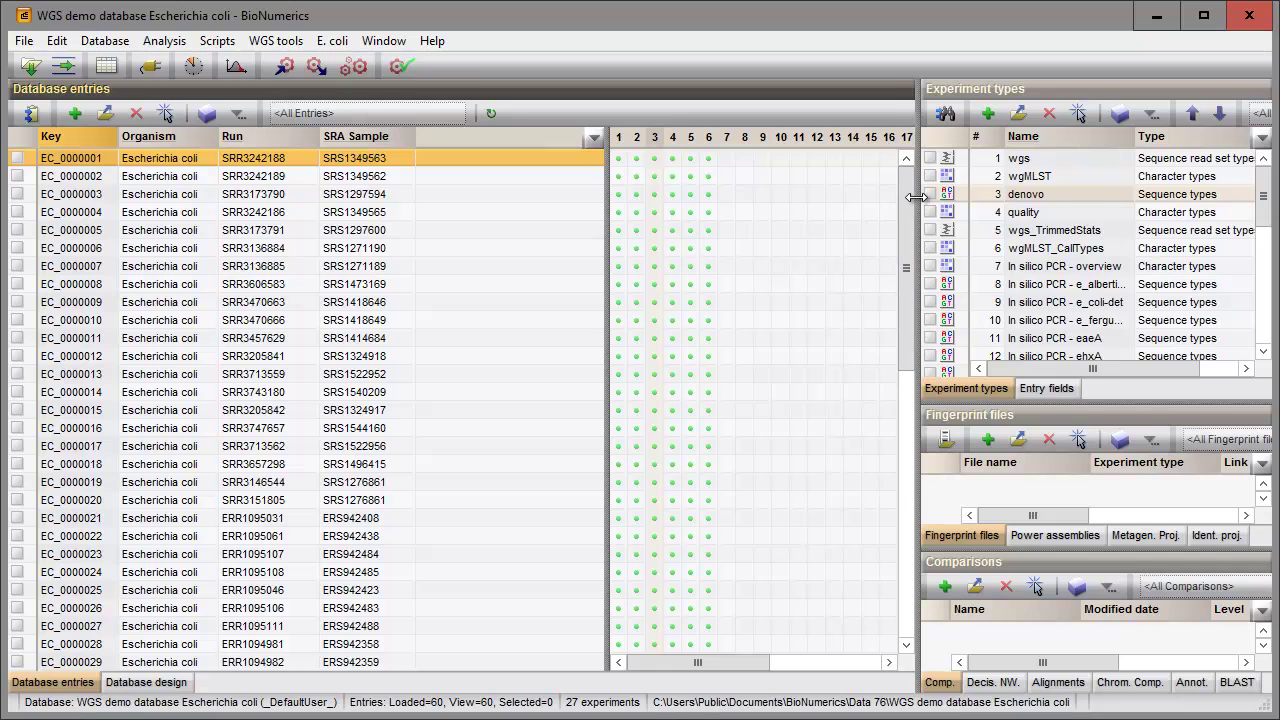
Widen the Experiment types panel and Name column to read the In silico PCR type names.
drag(918, 199, 796, 201)
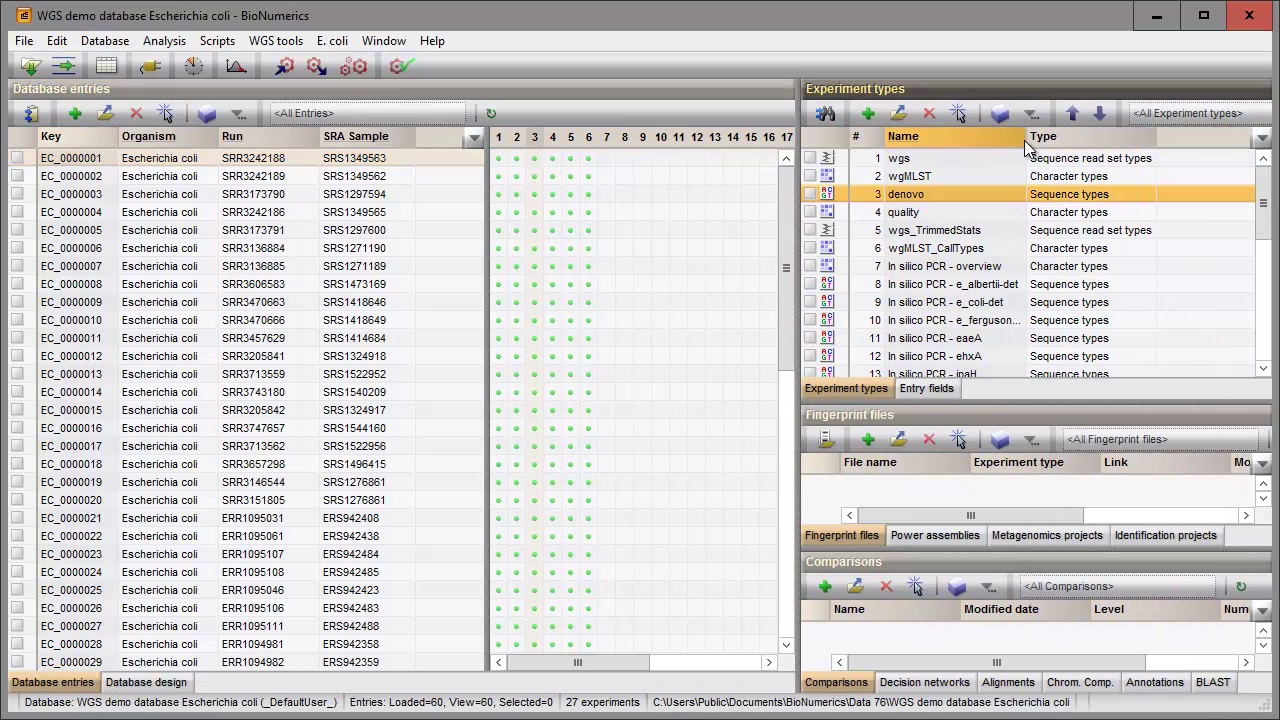
drag(1038, 147, 1076, 147)
click(1042, 268)
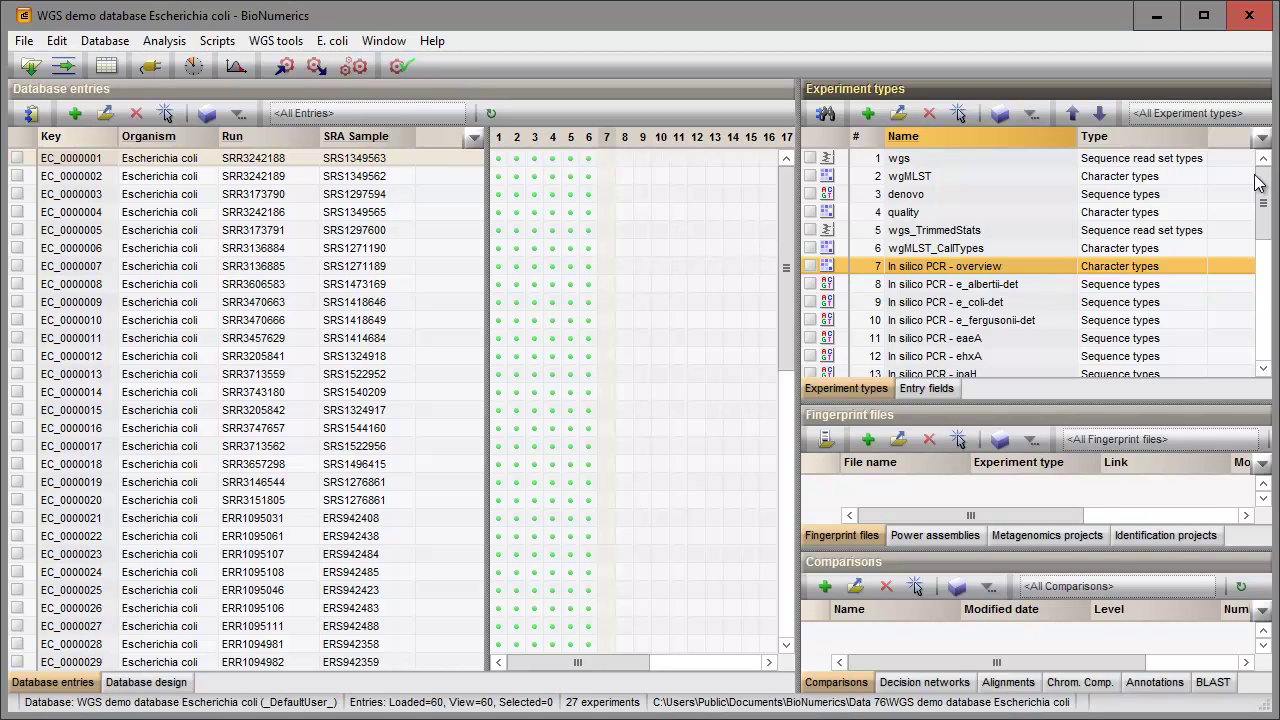
drag(1262, 188, 1238, 172)
Run all enabled E. coli analyses on EC_0000001, EC_0000002, EC_0000005 and EC_0000006.
click(17, 159)
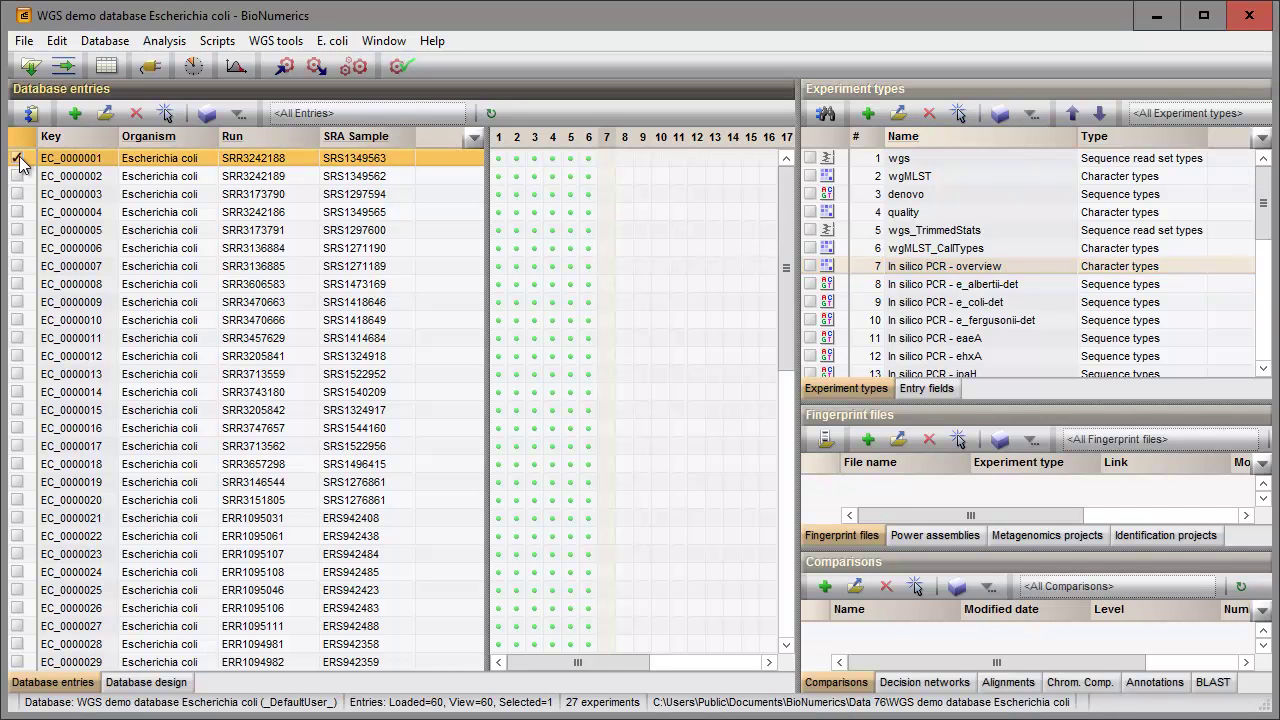
click(17, 176)
click(17, 230)
click(17, 248)
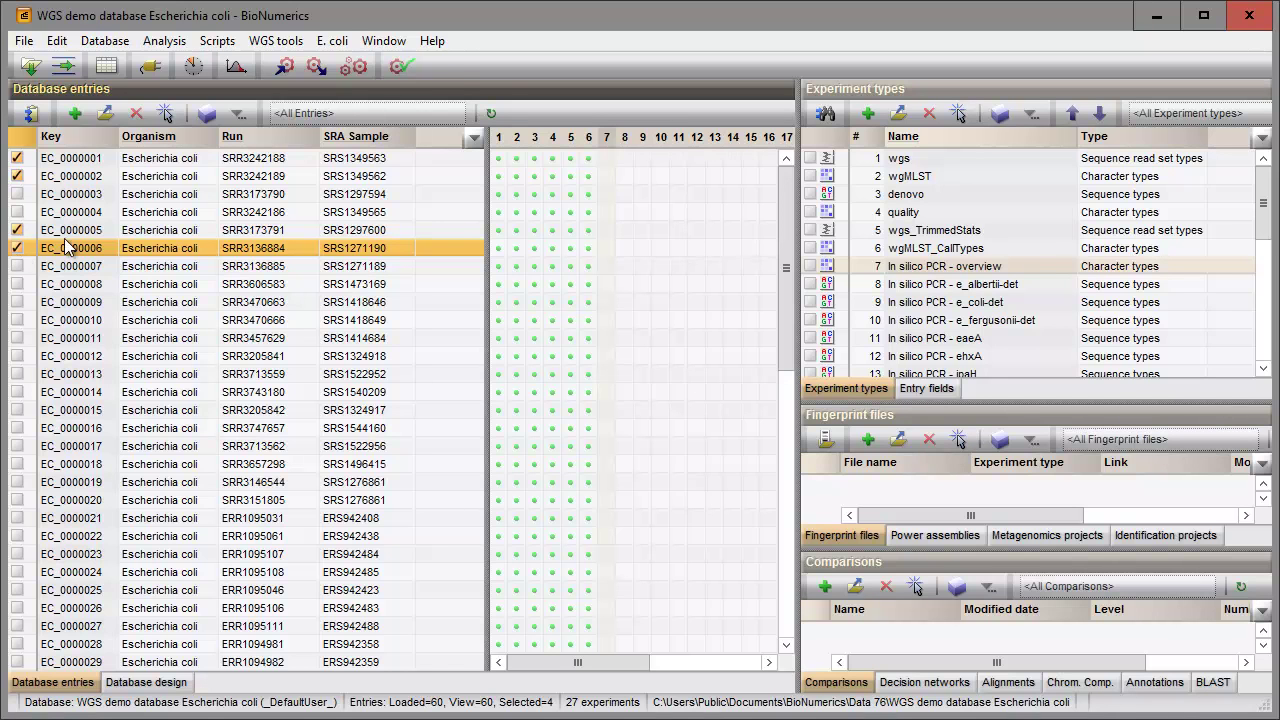
click(336, 42)
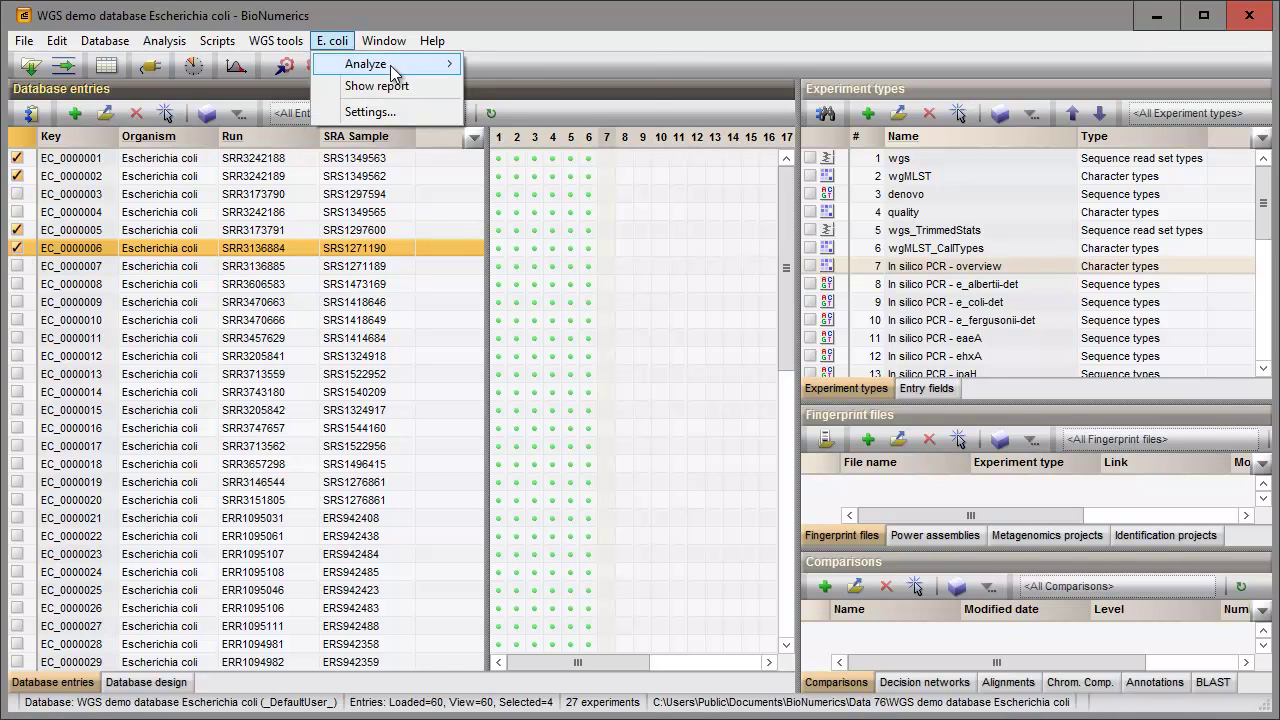
mouse_move(400, 64)
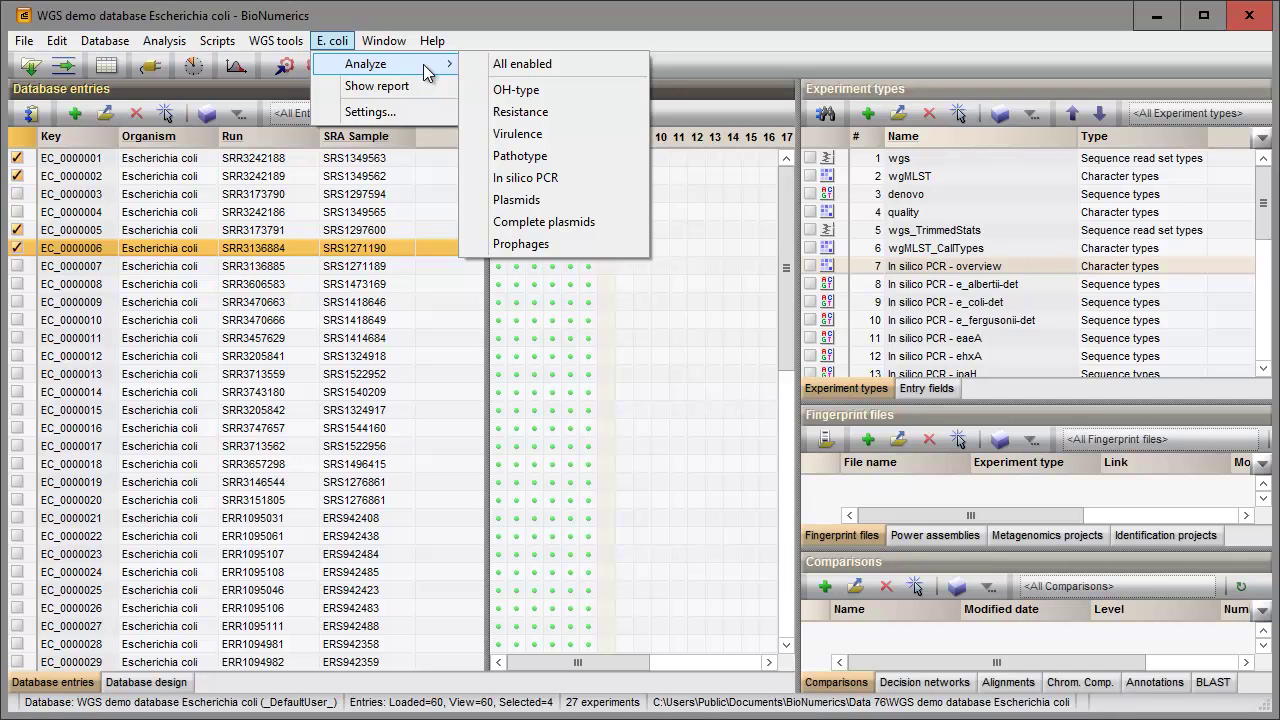
click(490, 64)
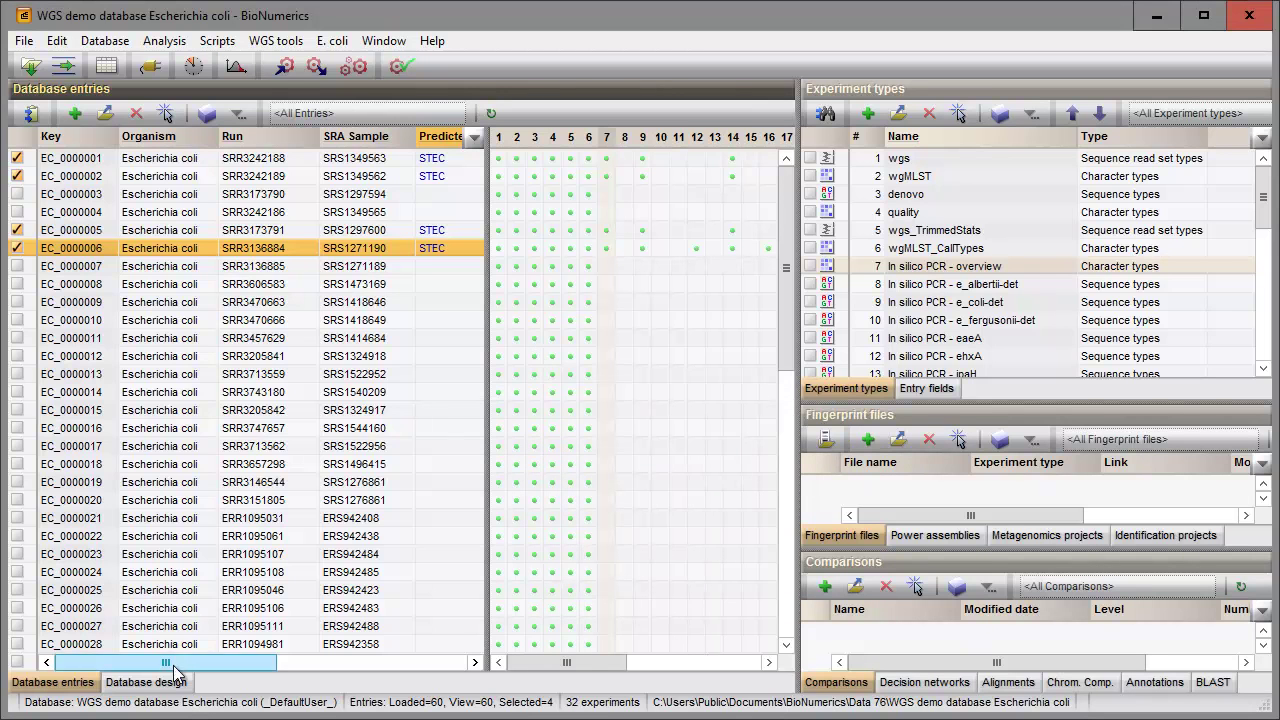
Scroll the entries table to the serotype columns and the experiment list to the new character types.
drag(178, 660, 351, 674)
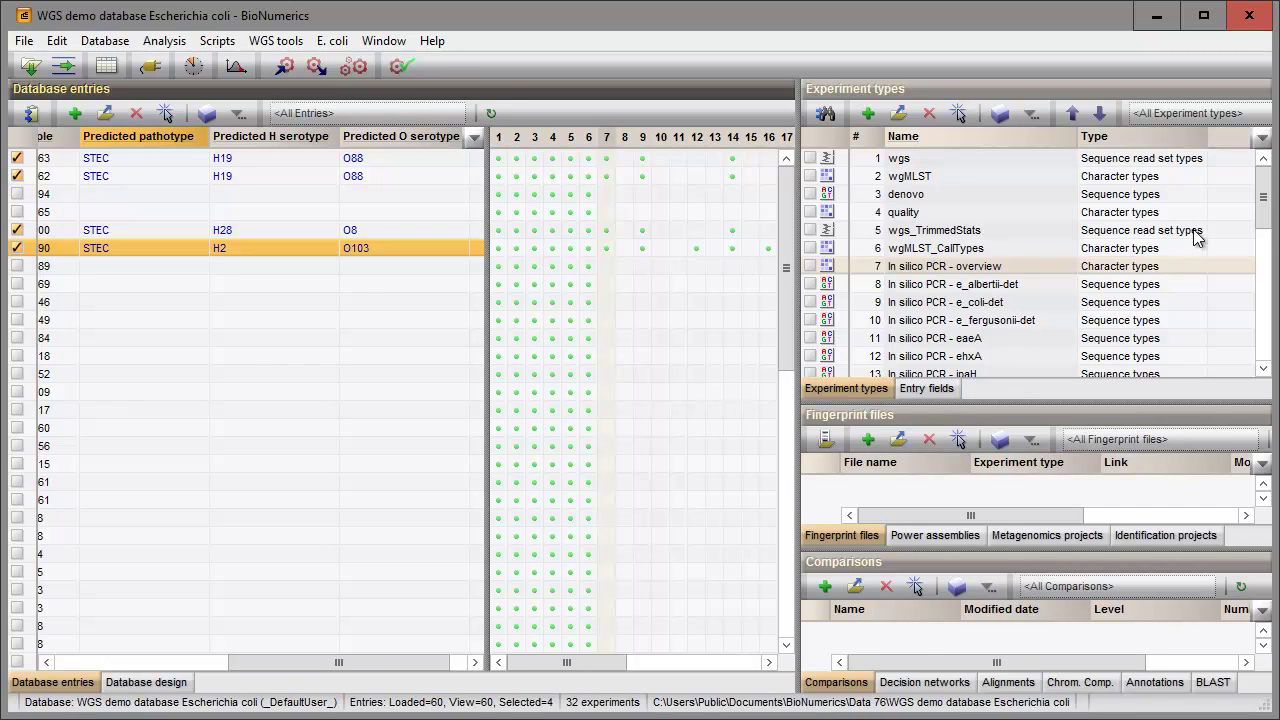
drag(1260, 203, 1250, 345)
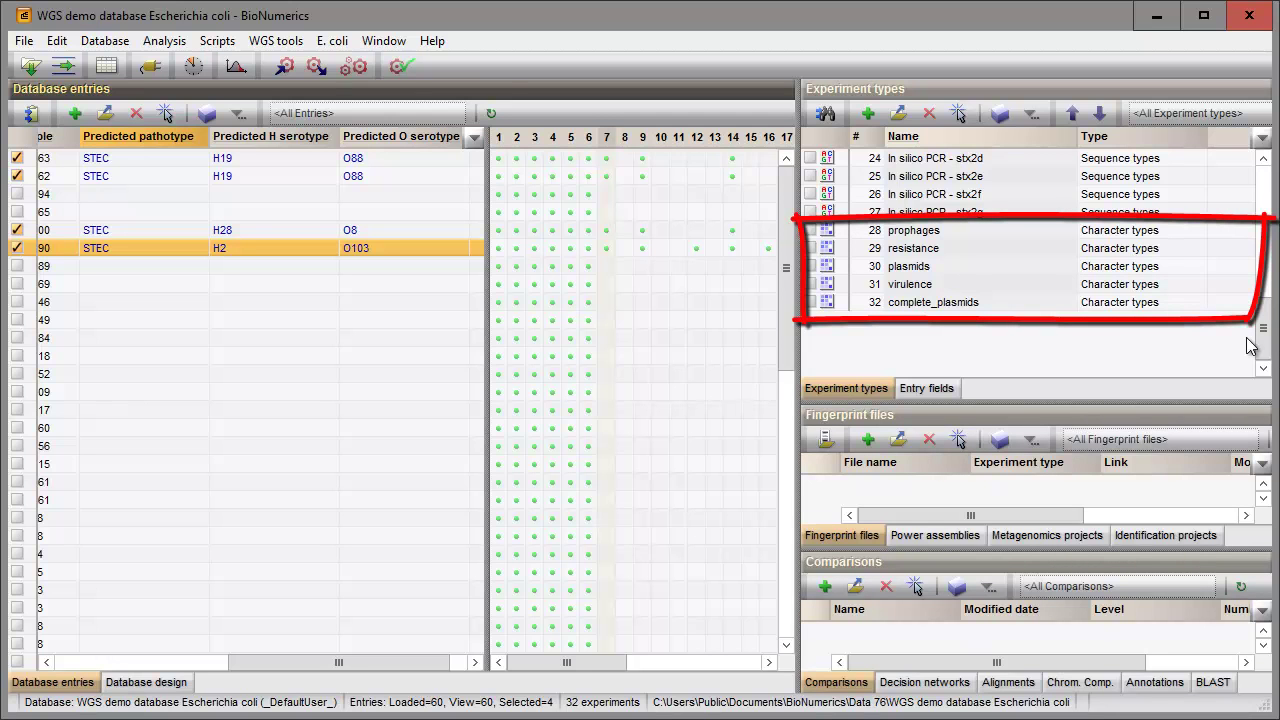
drag(576, 665, 735, 665)
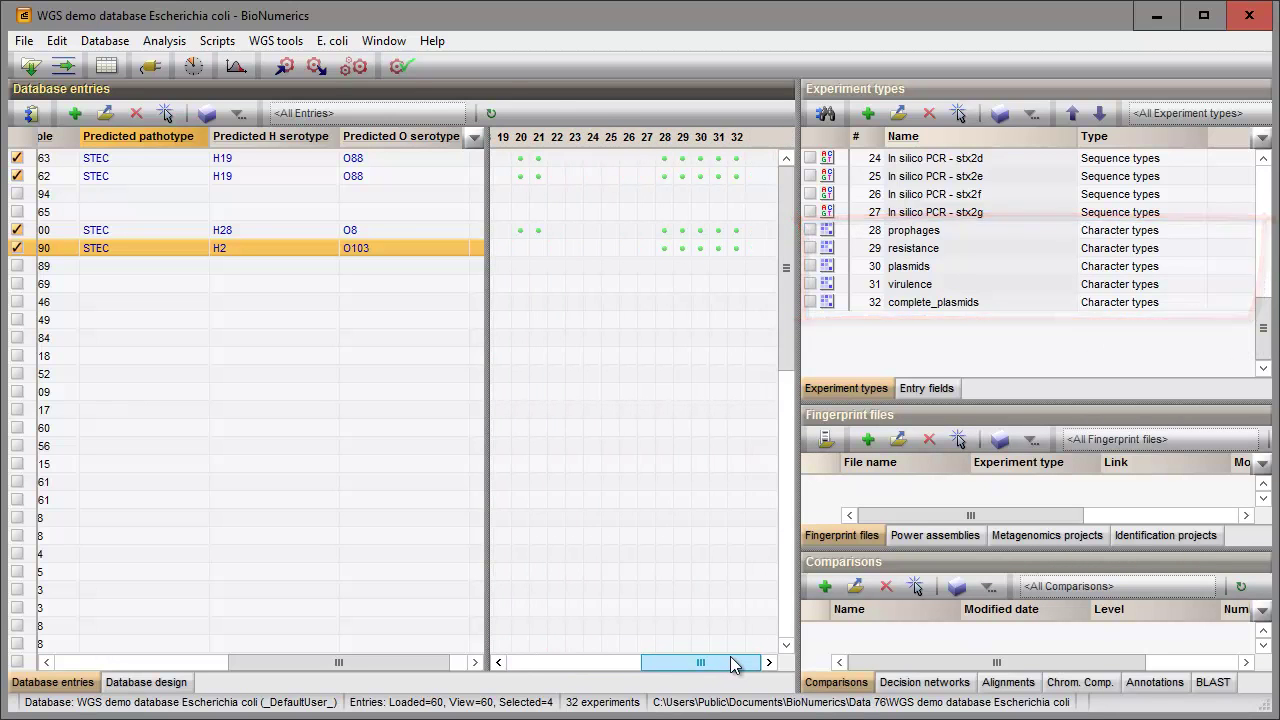
click(665, 163)
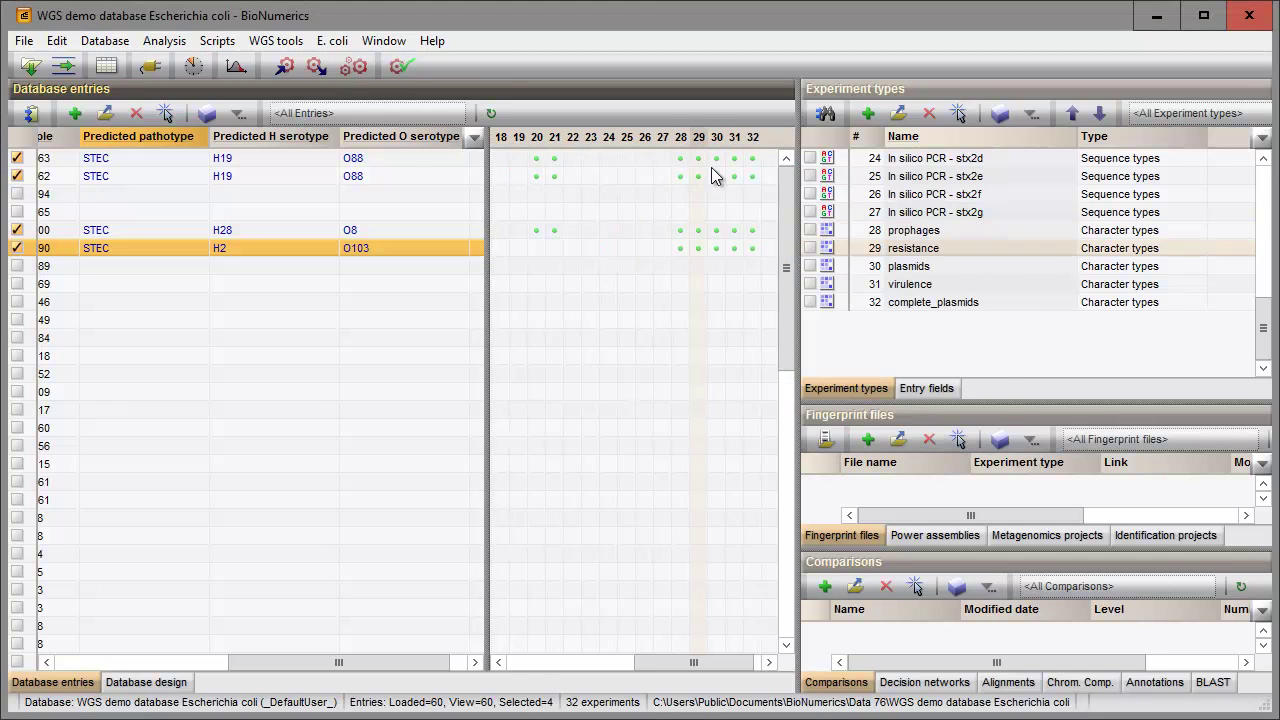
click(720, 164)
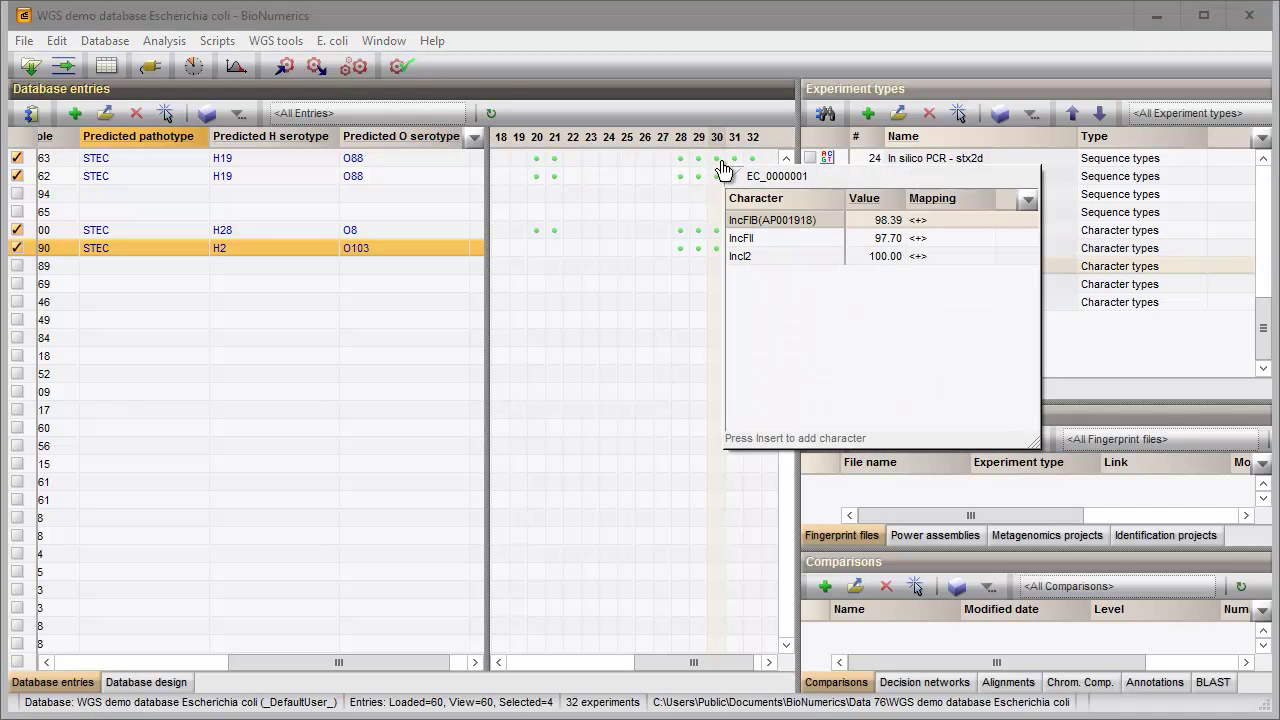
key(Escape)
click(736, 168)
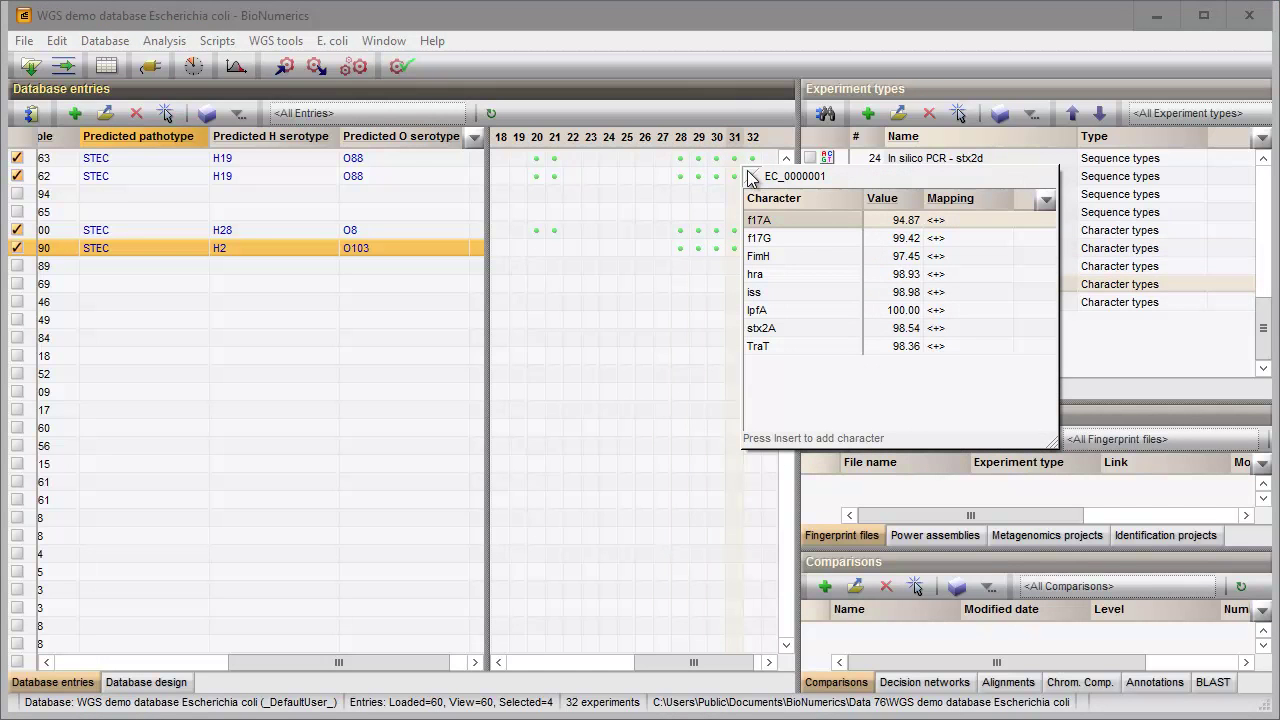
click(752, 177)
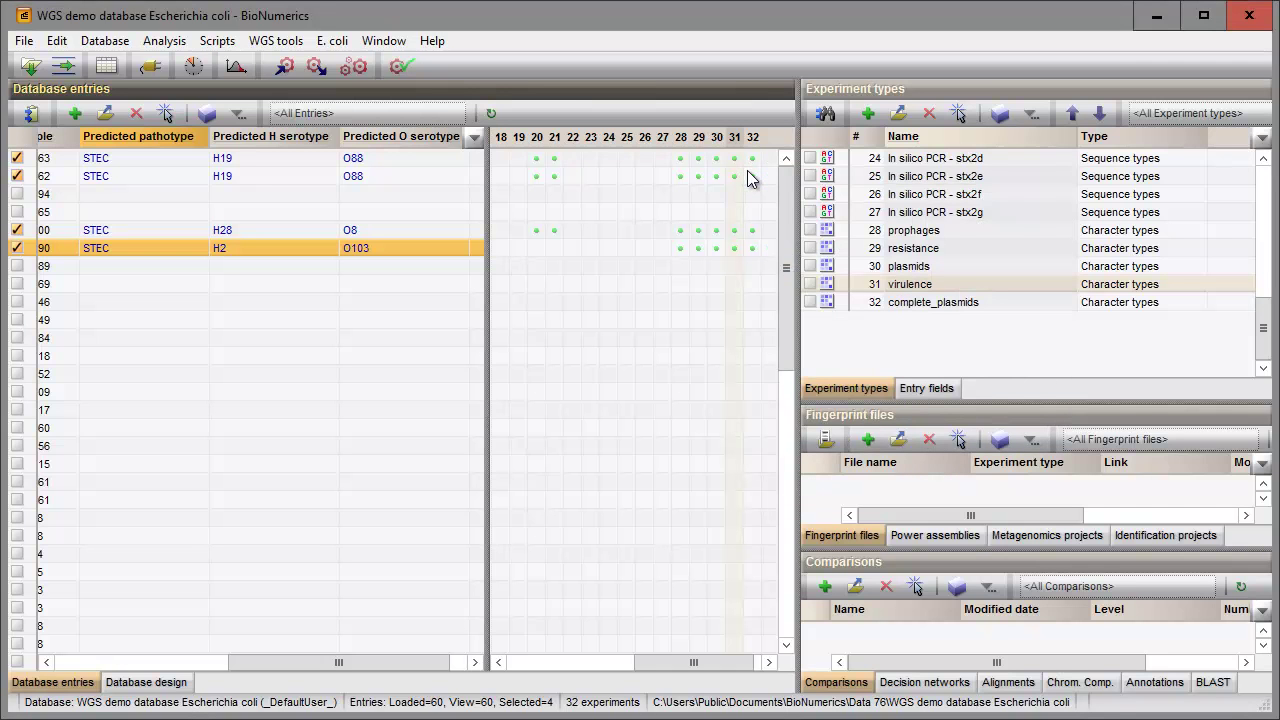
click(680, 177)
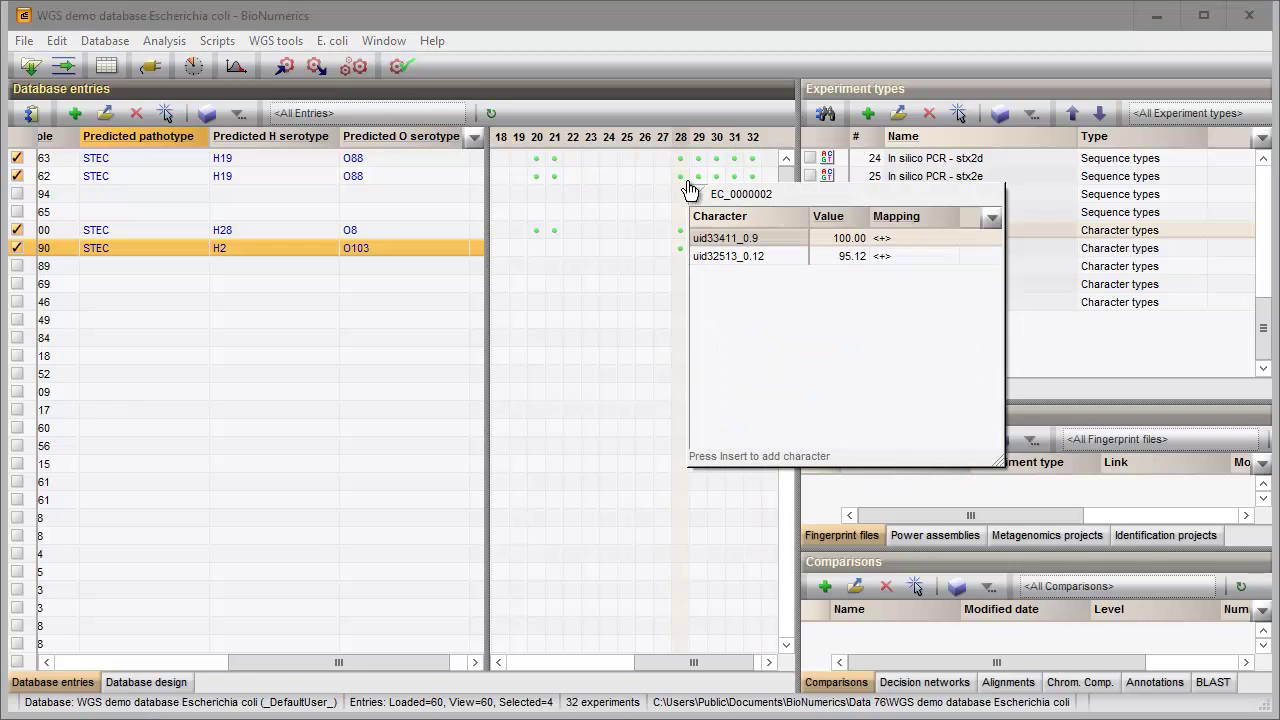
click(696, 192)
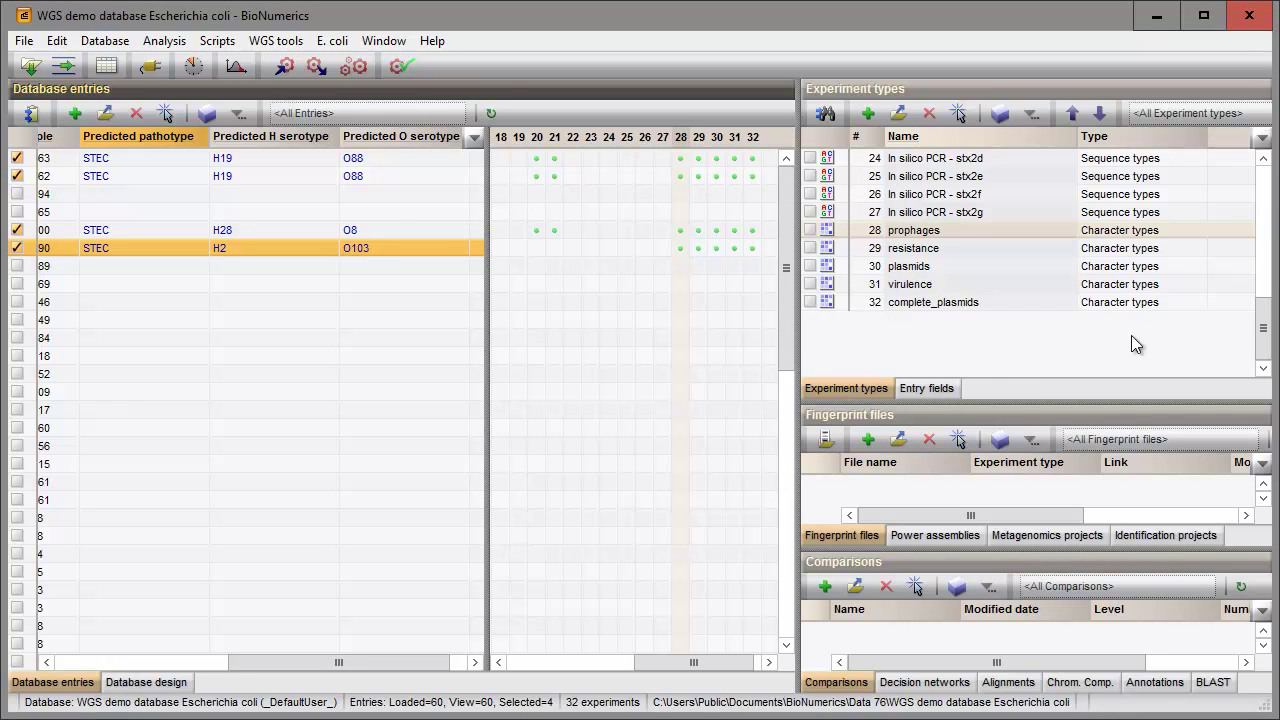
drag(1262, 330, 1262, 196)
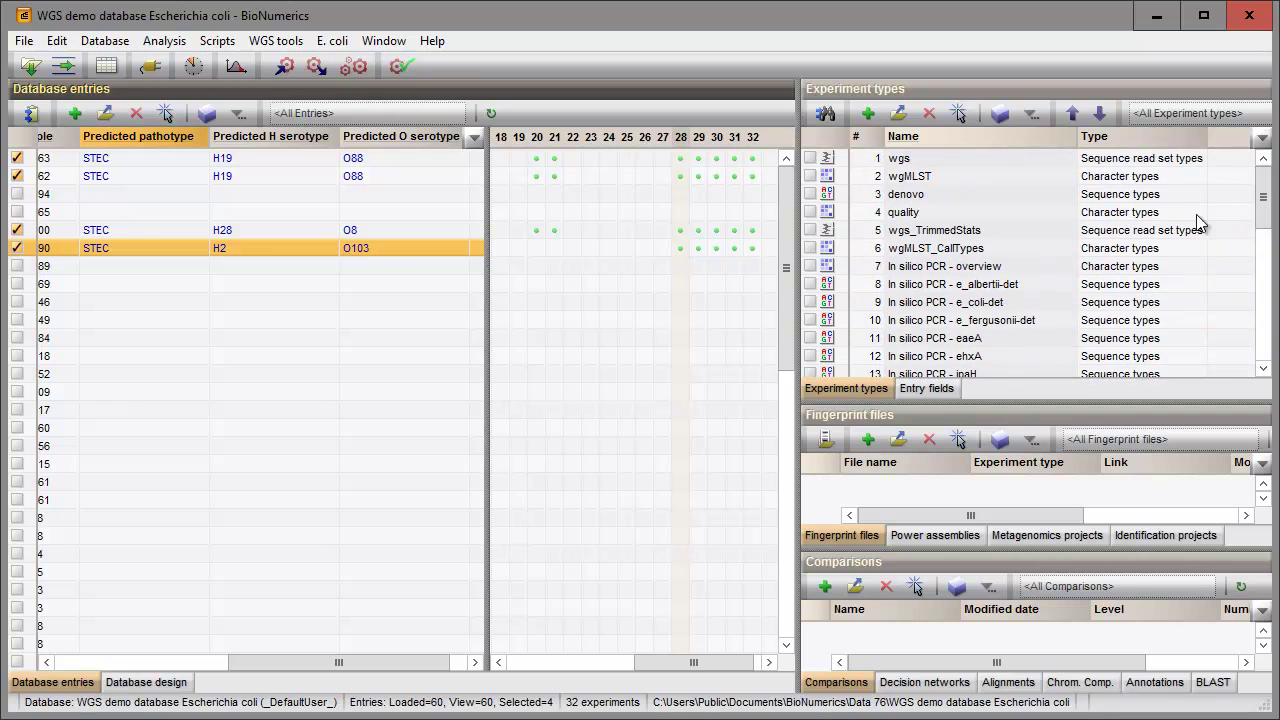
click(1015, 276)
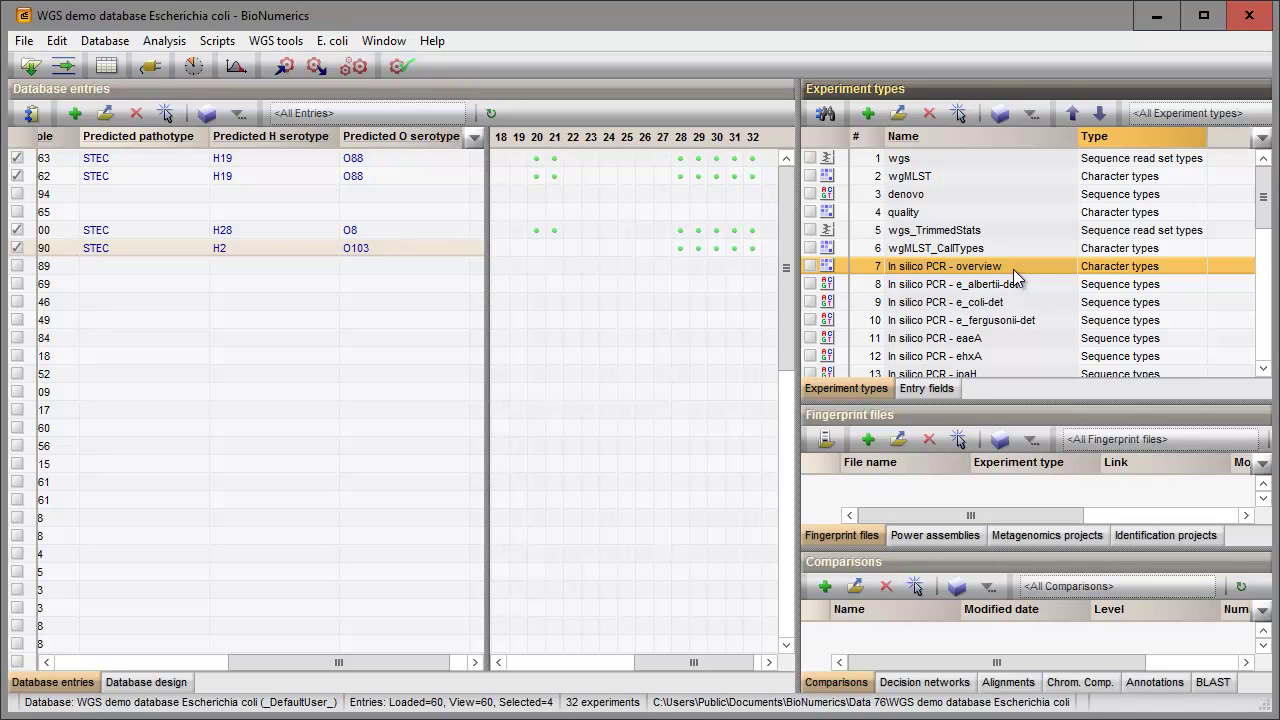
drag(691, 665, 505, 669)
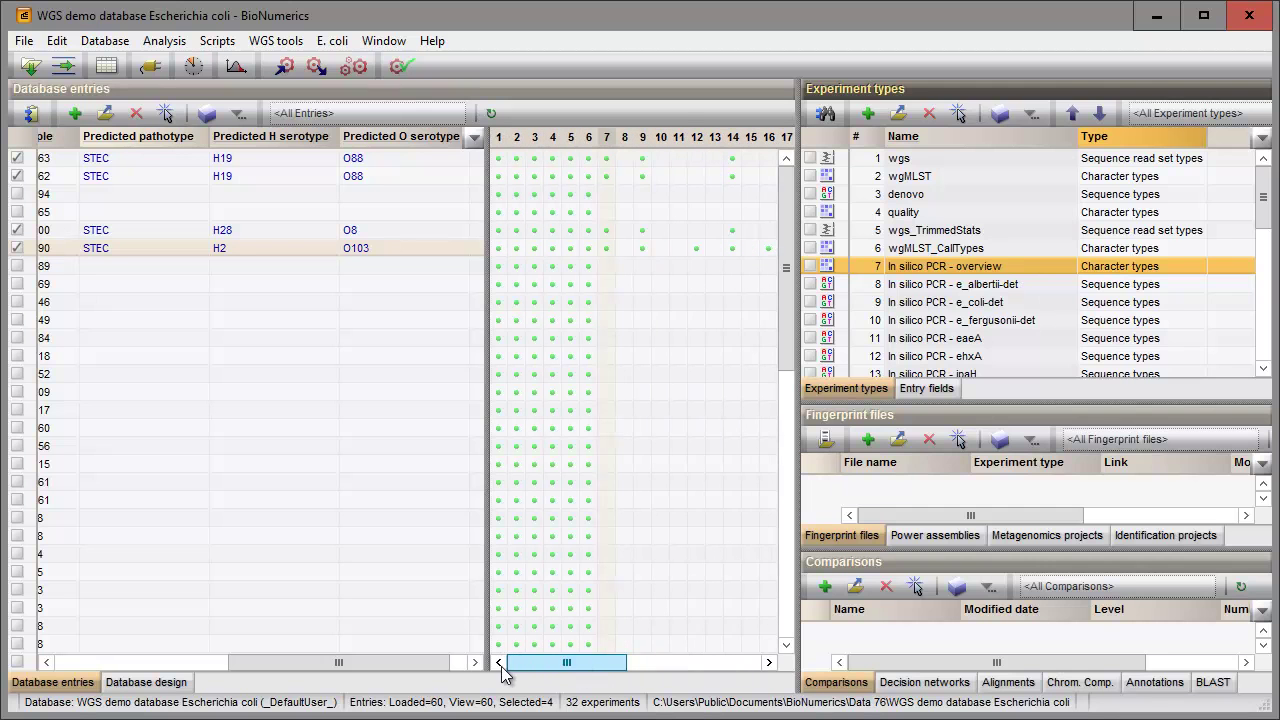
click(607, 162)
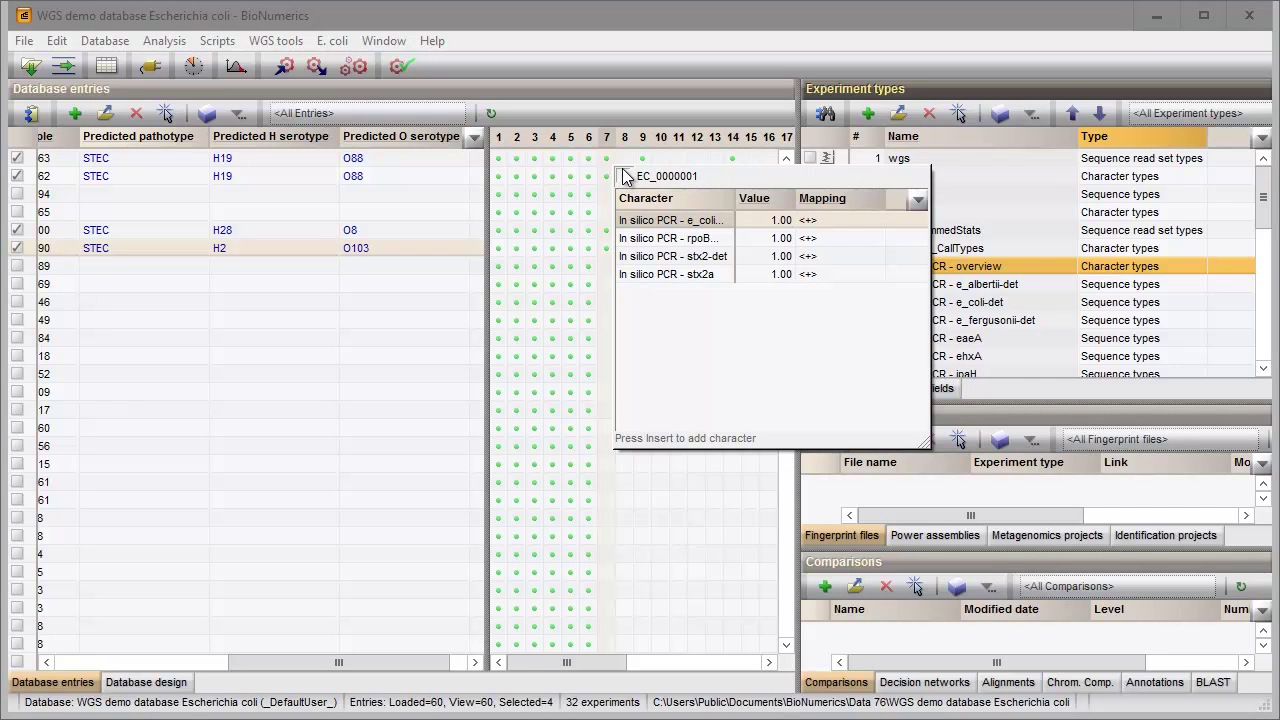
click(624, 174)
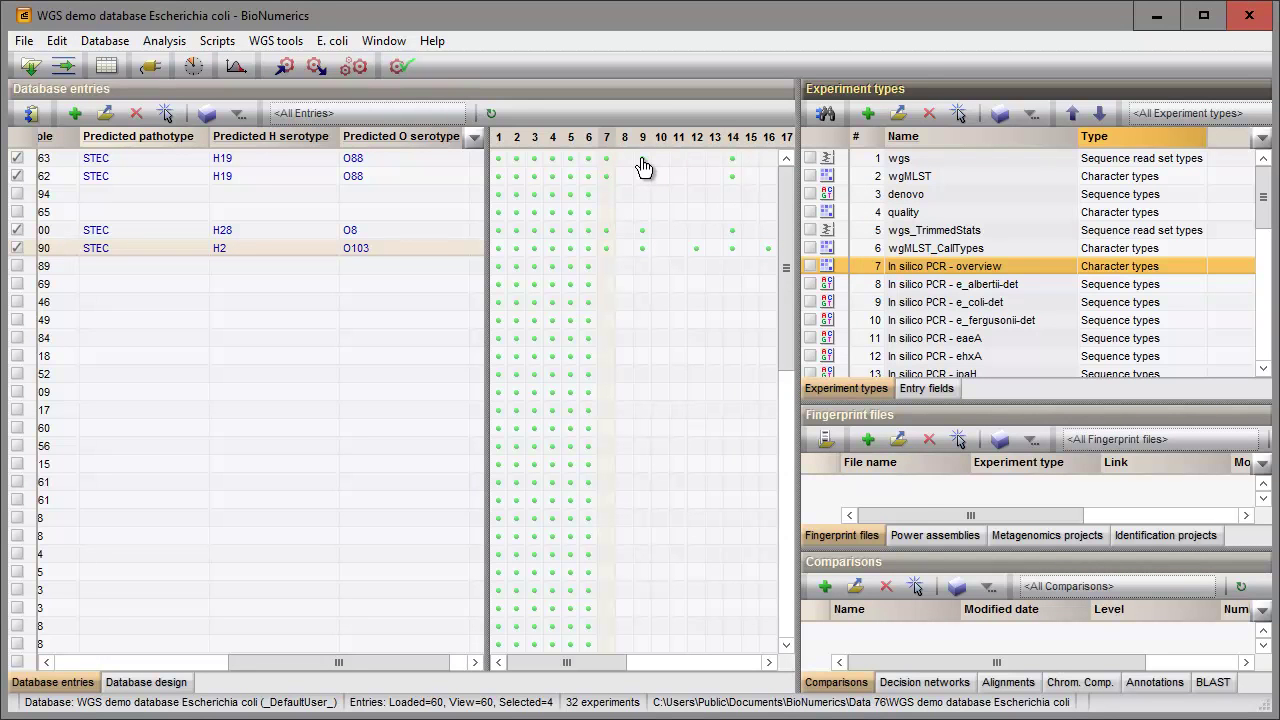
click(642, 159)
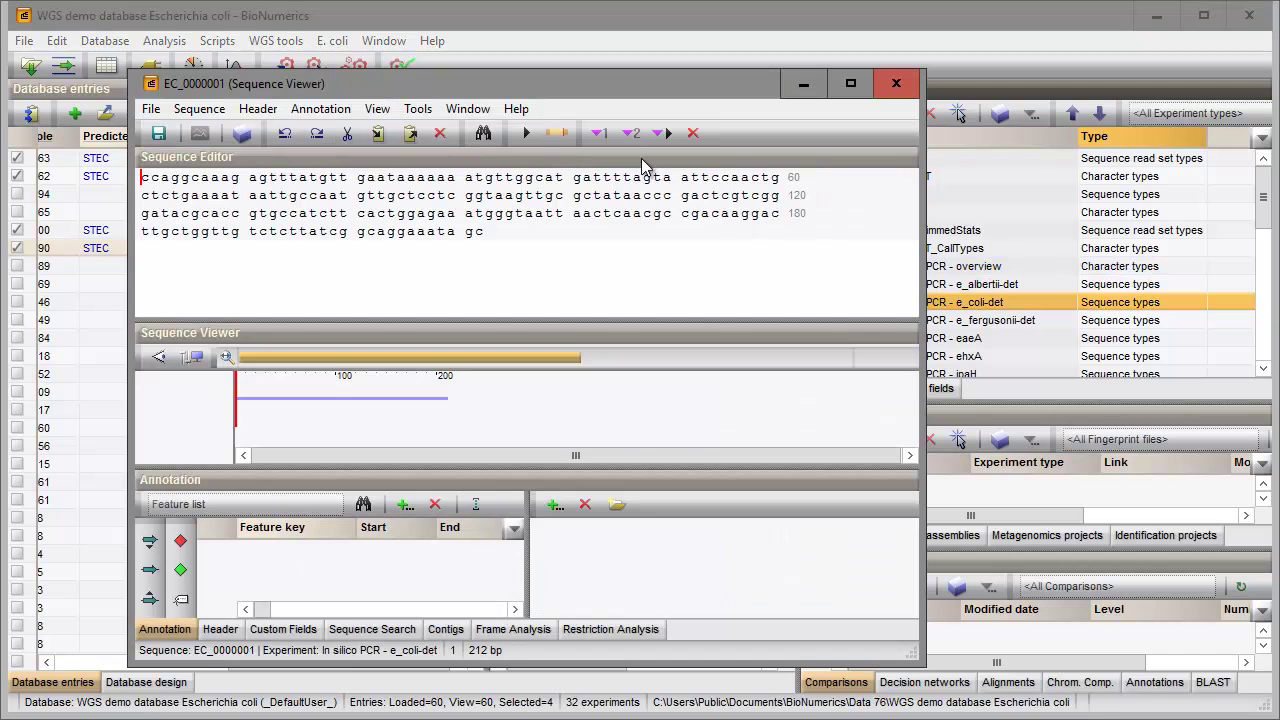
click(896, 83)
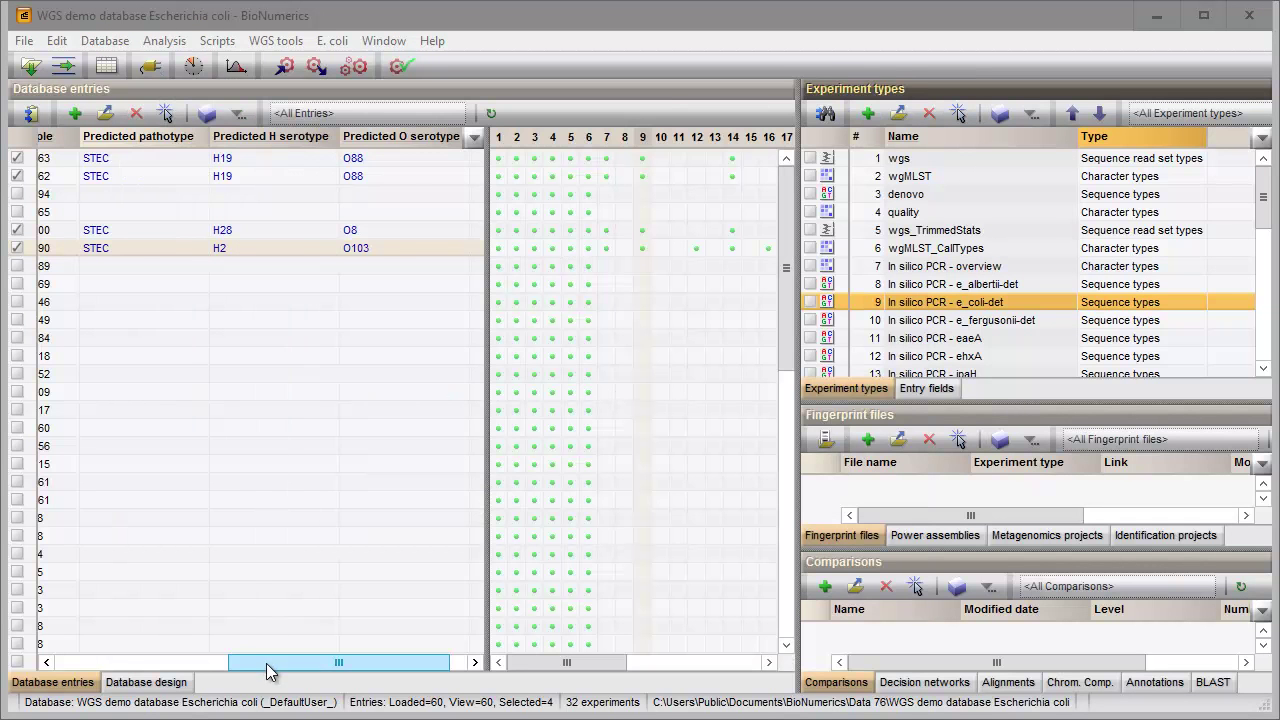
Scroll the entries table back left and show the E. coli genotype report for the screened entries.
drag(340, 662, 30, 660)
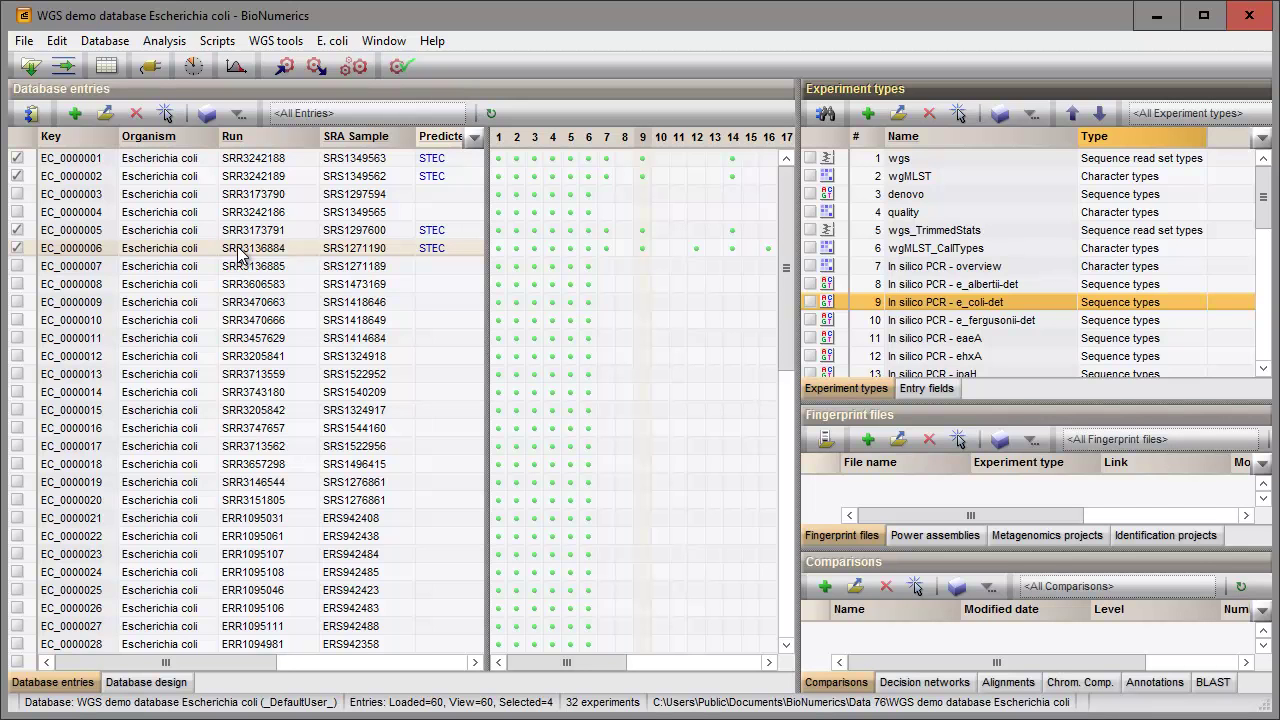
click(332, 40)
click(352, 86)
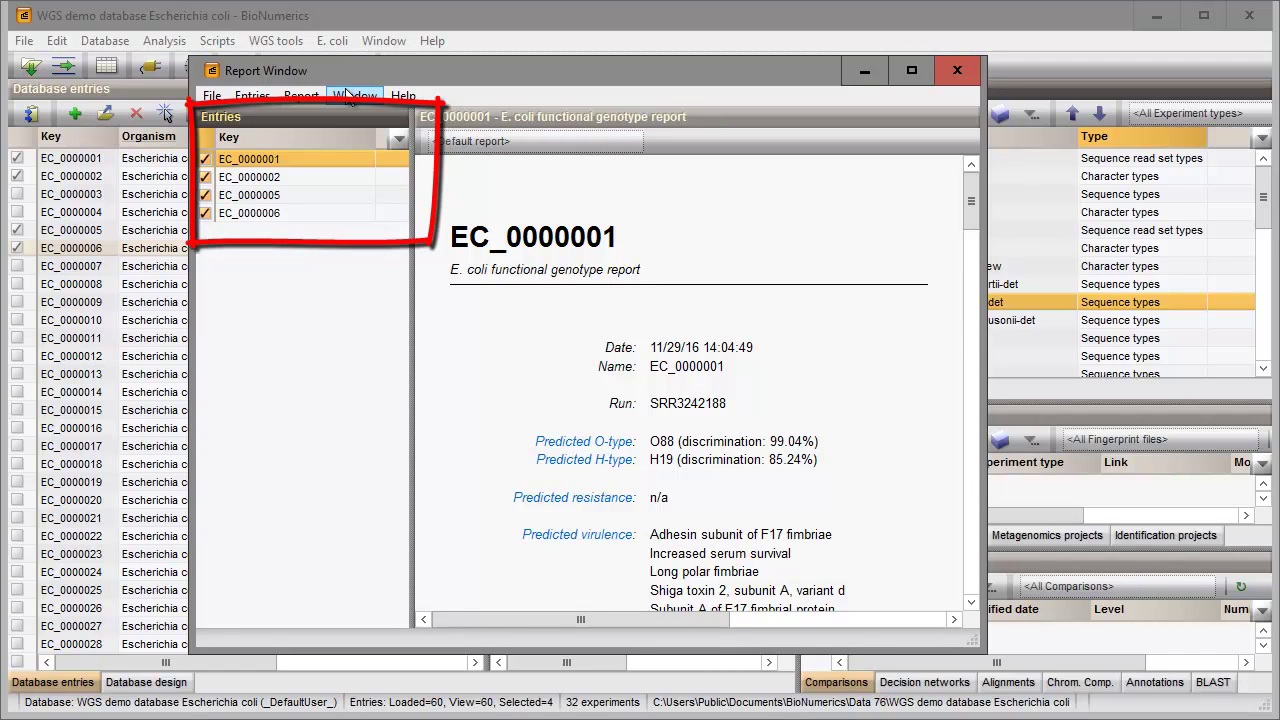
Display EC_0000002's report, widen the Report Window on both sides, and scroll through it.
click(266, 178)
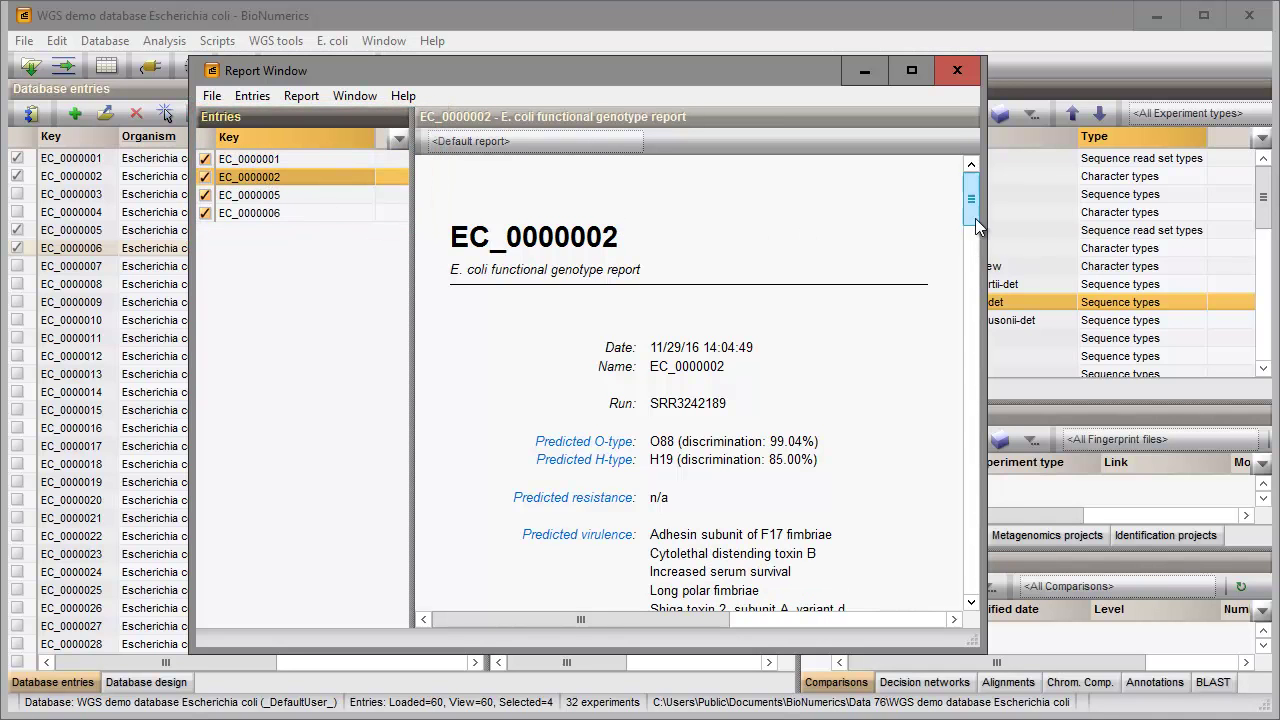
drag(846, 229, 1104, 208)
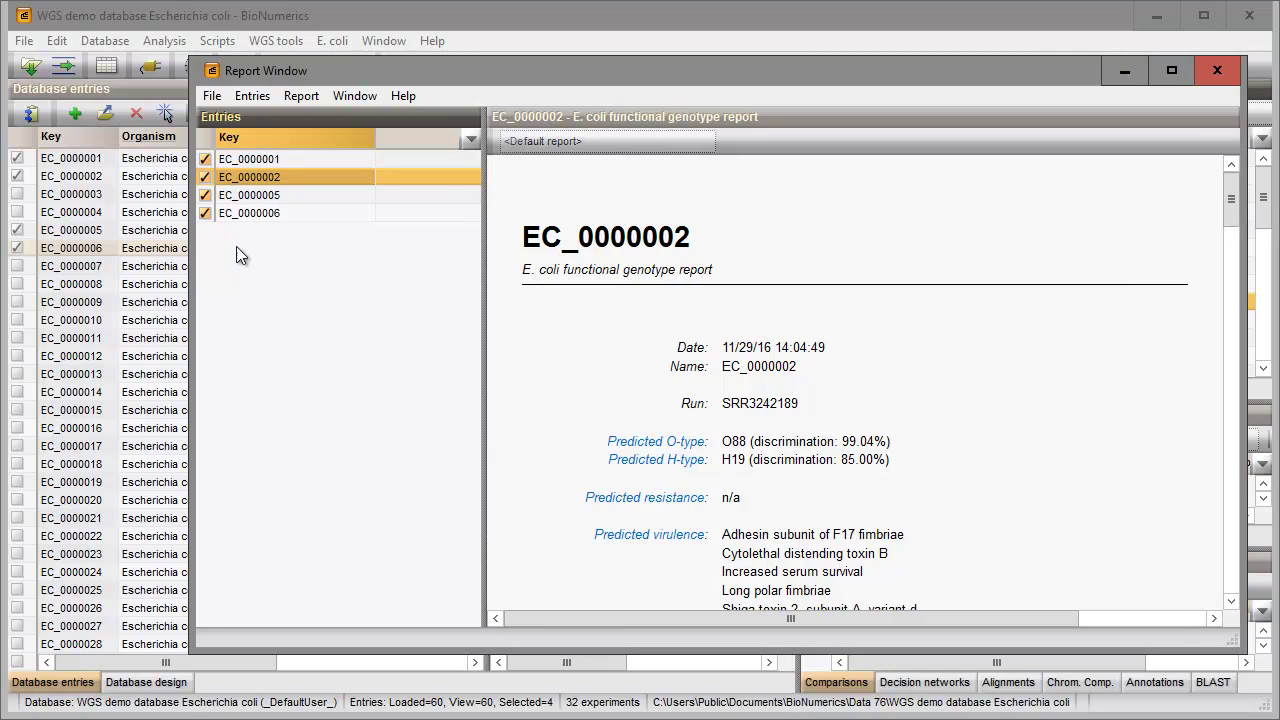
drag(195, 248, 52, 252)
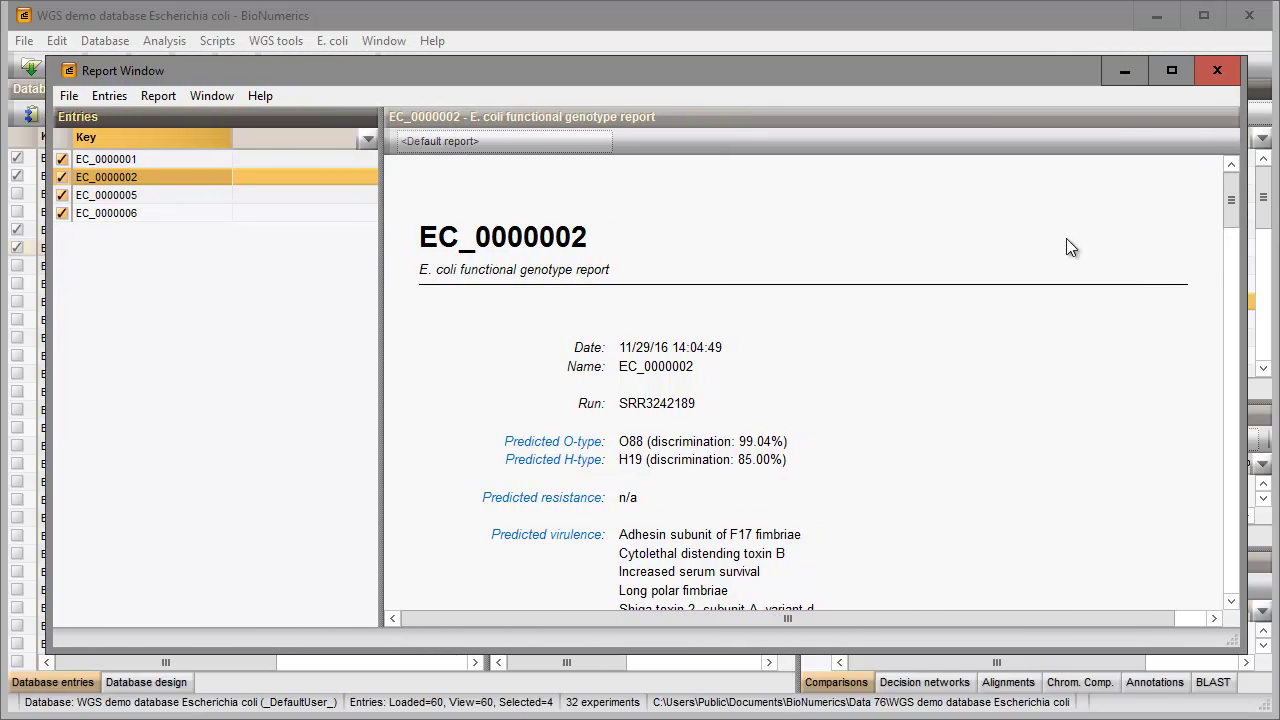
drag(1229, 197, 1230, 227)
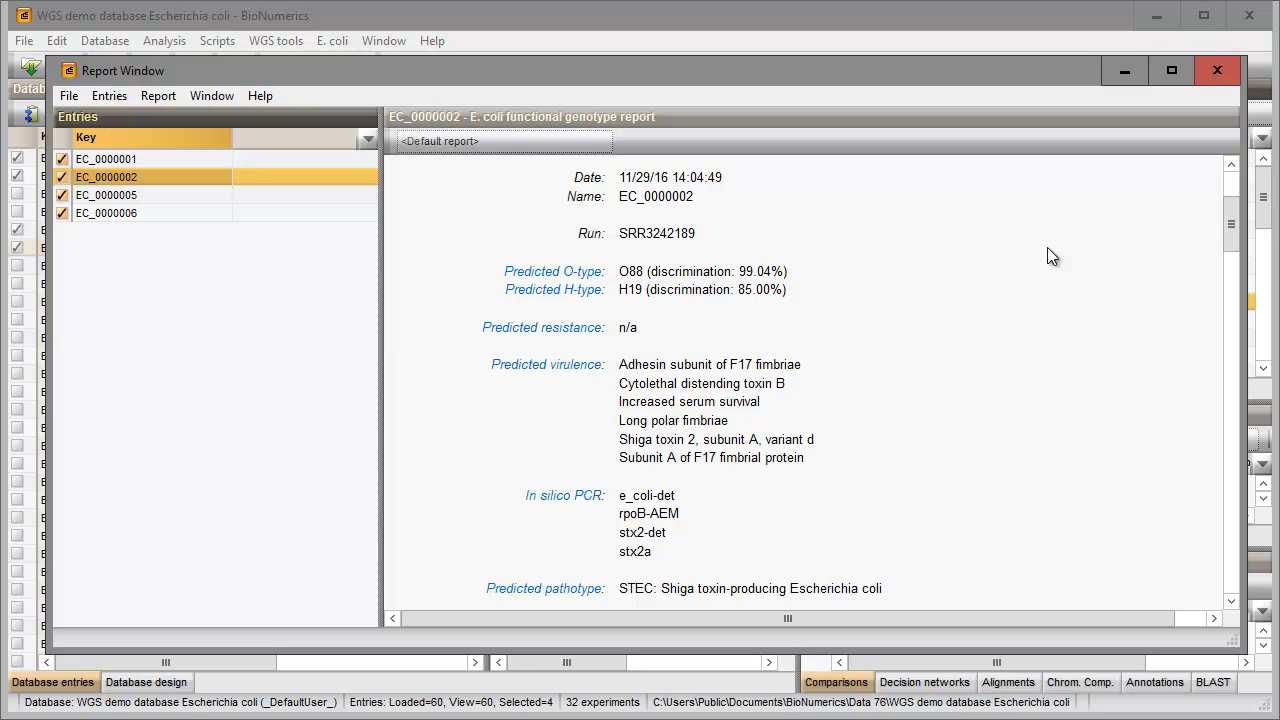
mouse_move(1234, 222)
mouse_down()
mouse_move(1238, 247)
mouse_move(1242, 222)
mouse_up()
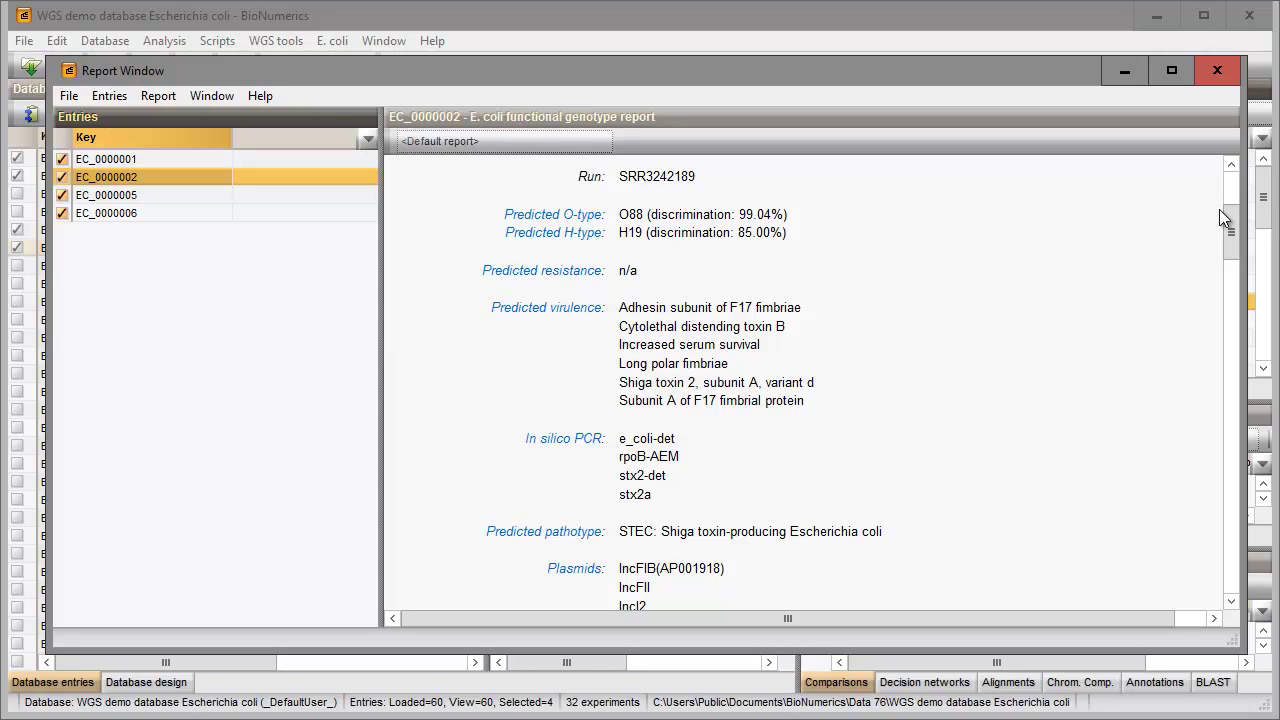
Jump to EC_0000002's detailed O-type results and browse the Report and Entries menus.
click(588, 214)
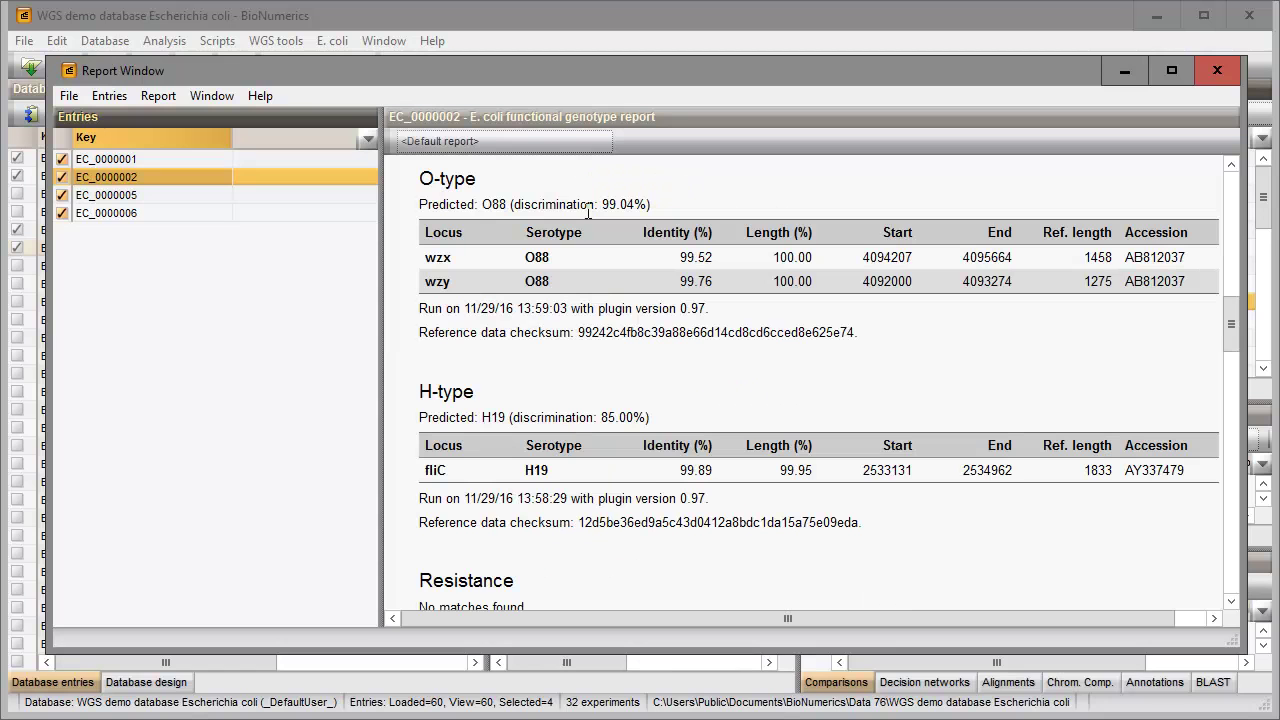
click(157, 100)
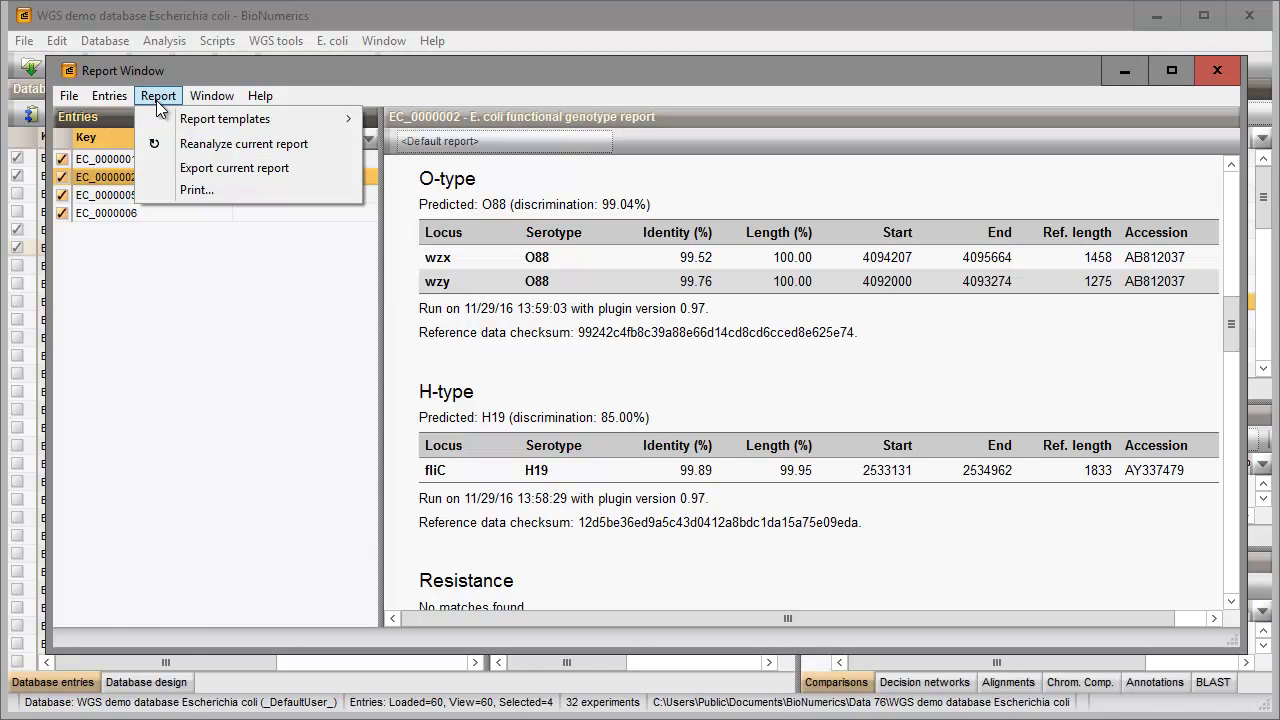
click(119, 101)
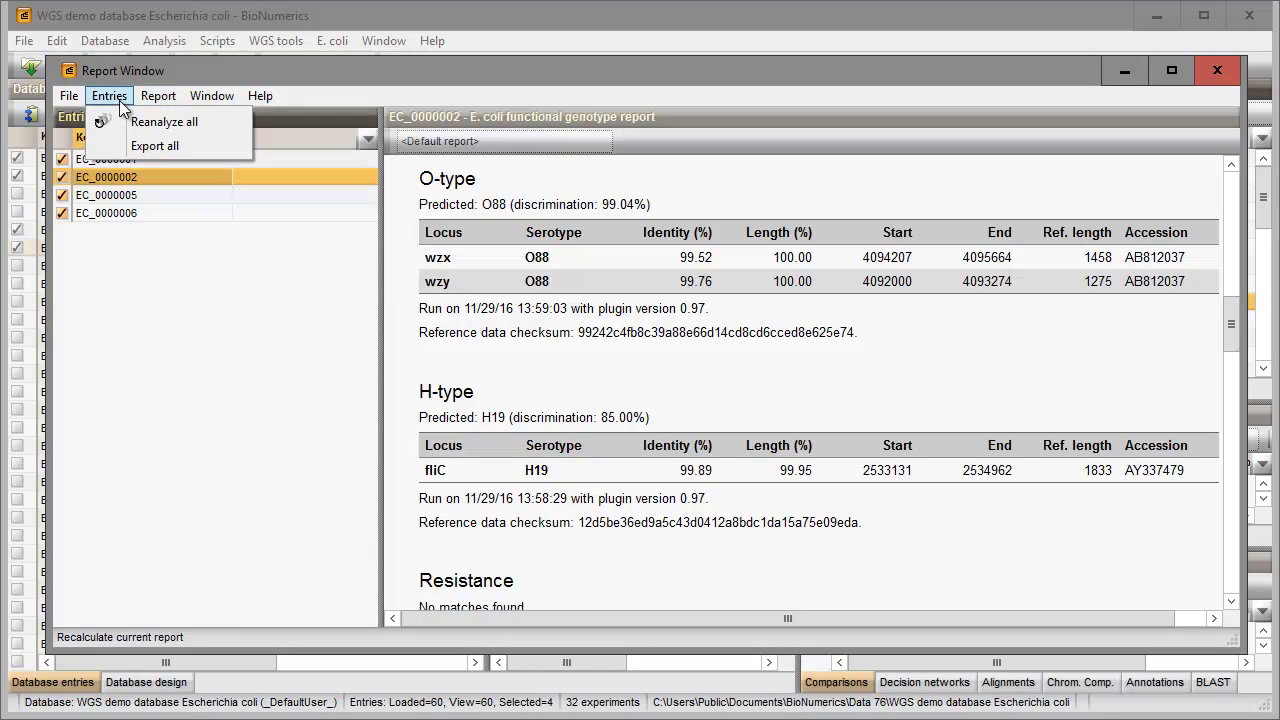
click(119, 103)
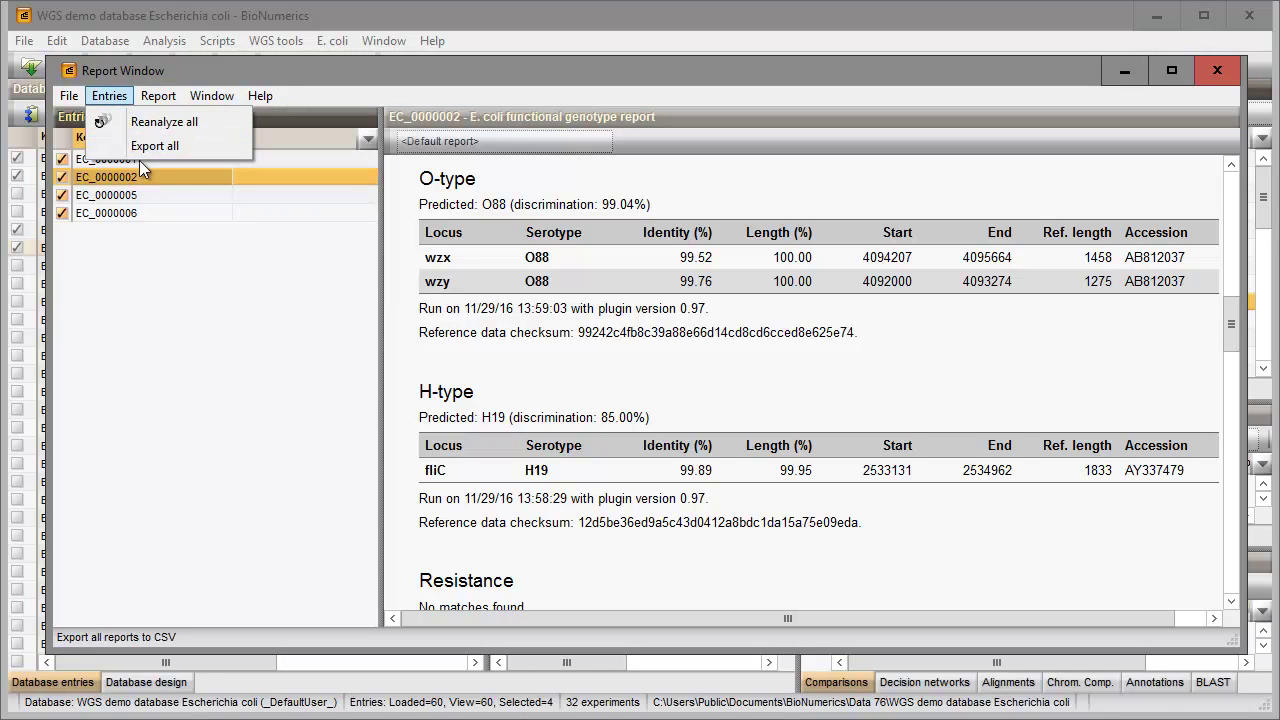
click(640, 556)
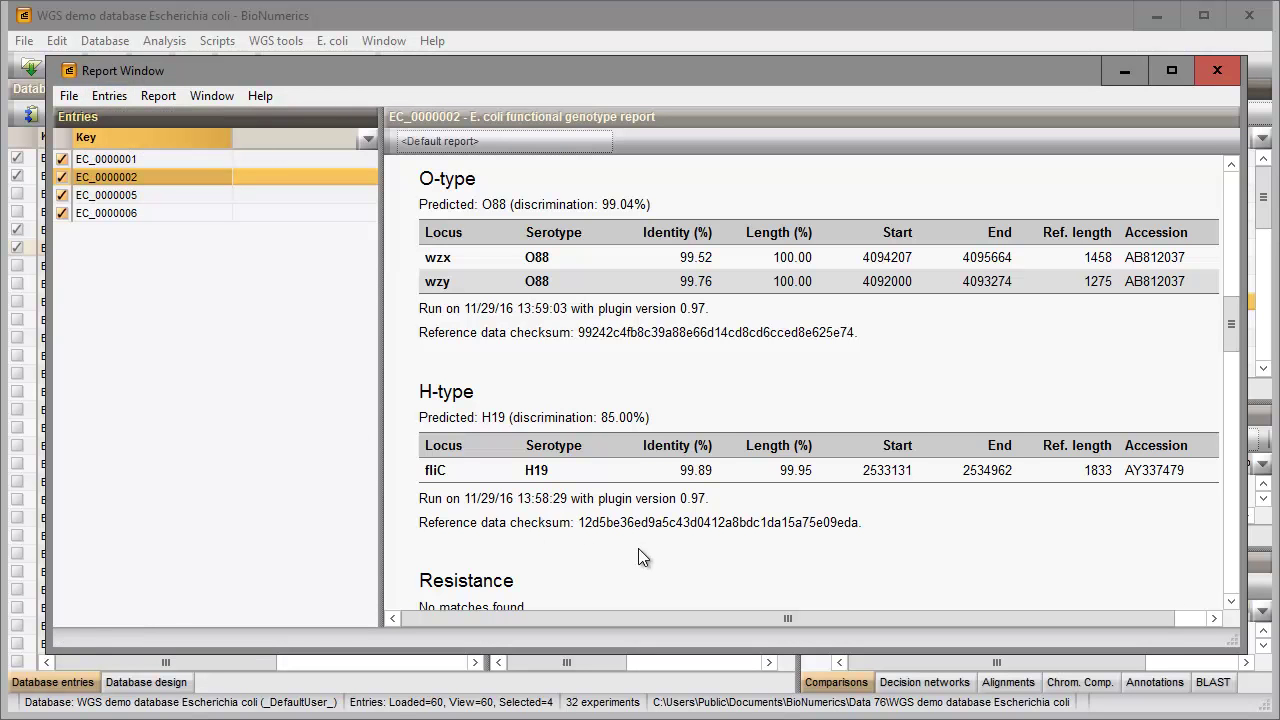